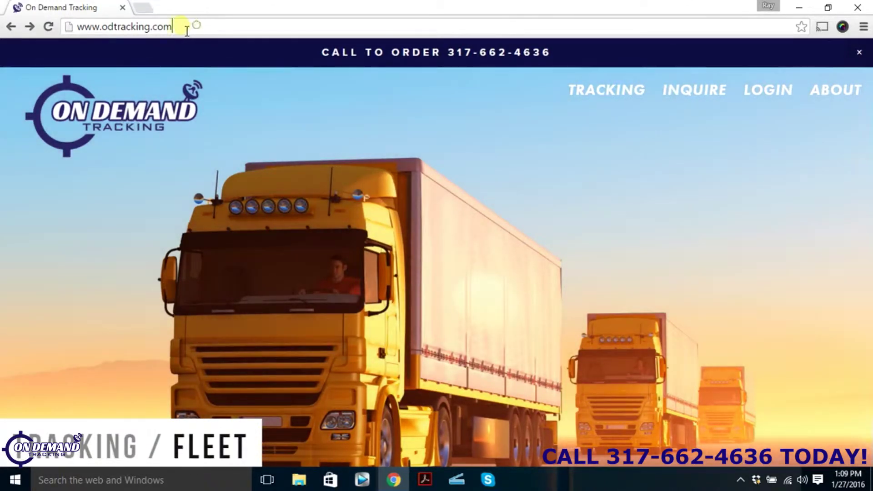
Open the tracking site's login page and sign in to the demo account with the saved admin credentials
{"action": "left_click_drag", "start_coordinate": [182, 26], "coordinate": [66, 25]}
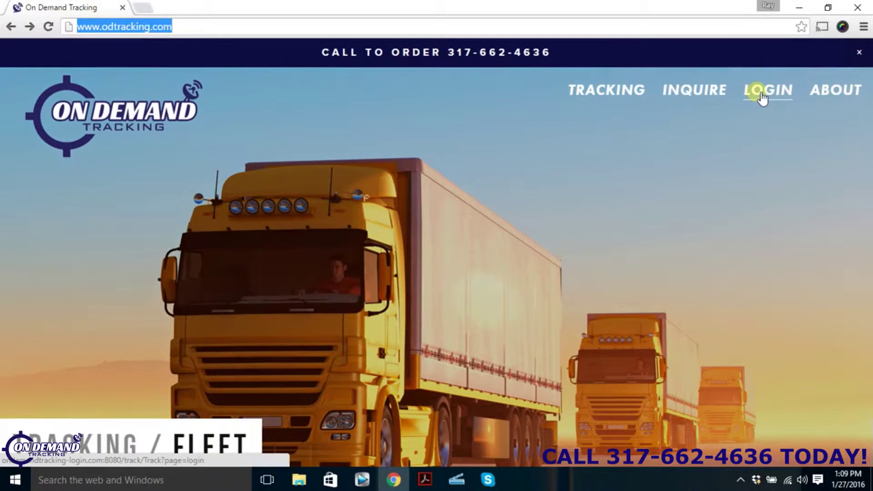
{"action": "left_click", "coordinate": [762, 93]}
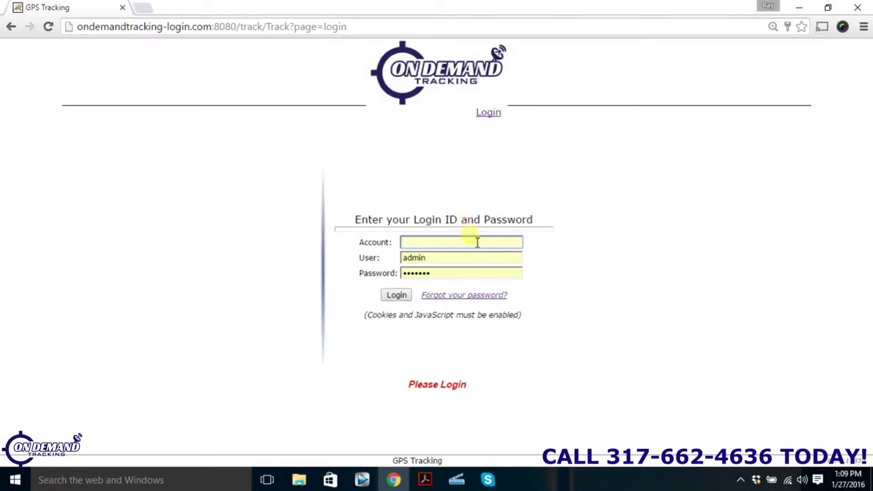
{"action": "left_click", "coordinate": [479, 249]}
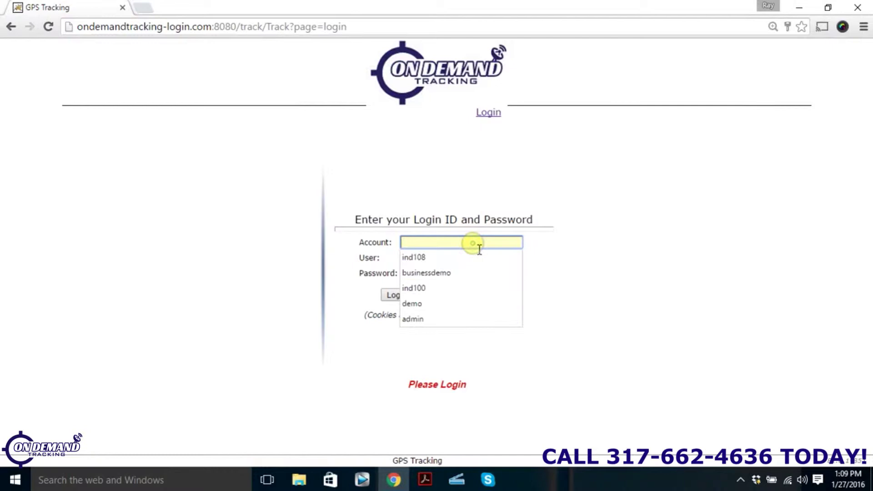
{"action": "left_click", "coordinate": [455, 289]}
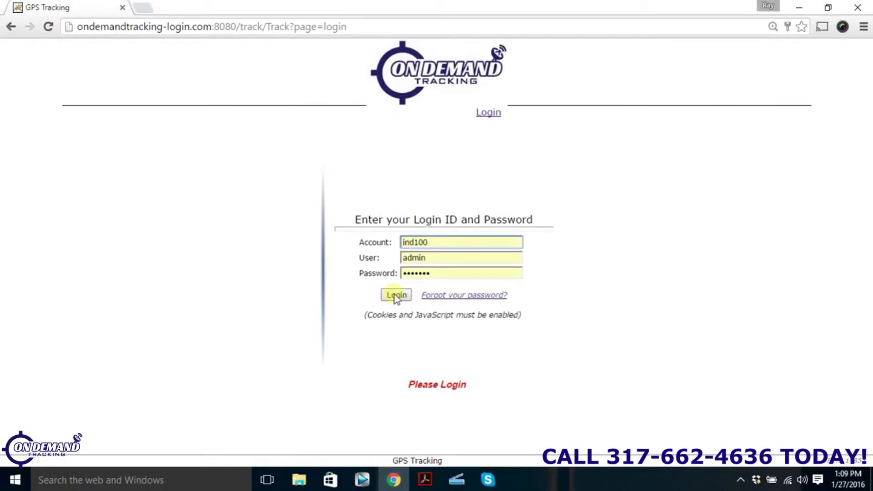
{"action": "left_click", "coordinate": [397, 296]}
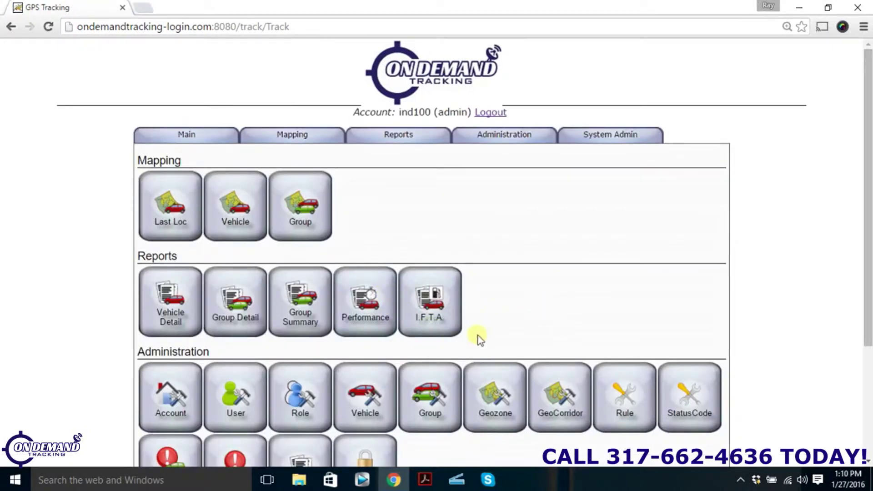
Open the last location map from the main menu and choose the BMW X3 as the vehicle shown
{"action": "scroll", "coordinate": [479, 335], "scroll_direction": "down", "scroll_amount": 1}
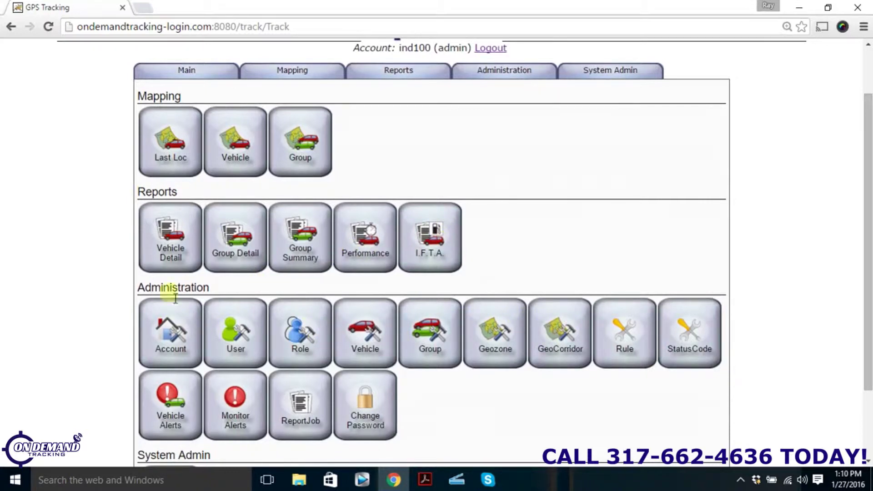
{"action": "scroll", "coordinate": [104, 271], "scroll_direction": "up", "scroll_amount": 2}
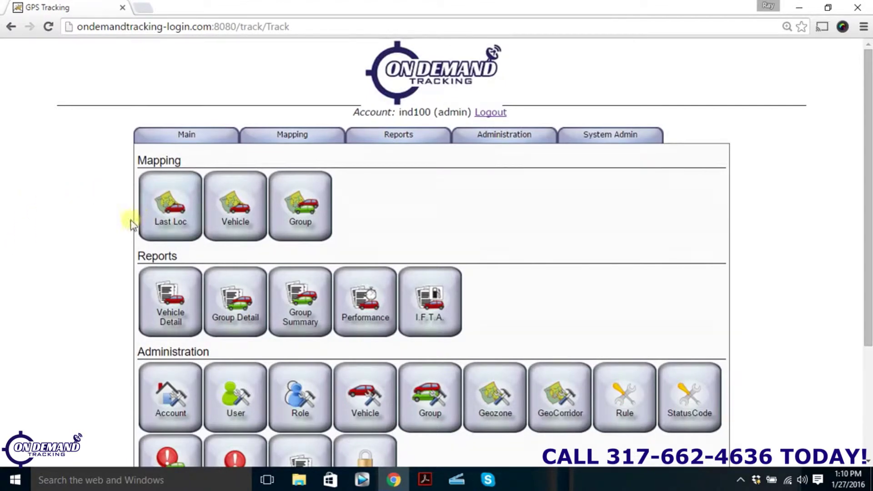
{"action": "left_click", "coordinate": [177, 225]}
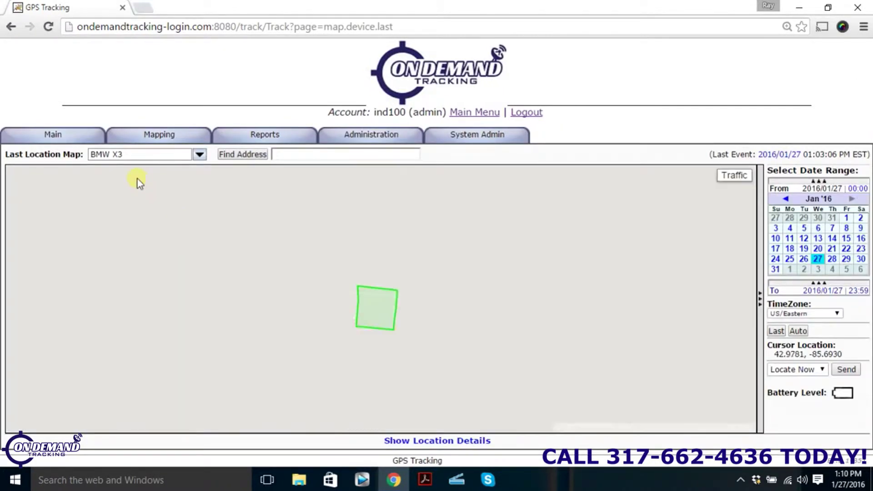
{"action": "left_click", "coordinate": [200, 156]}
{"action": "left_click", "coordinate": [200, 156]}
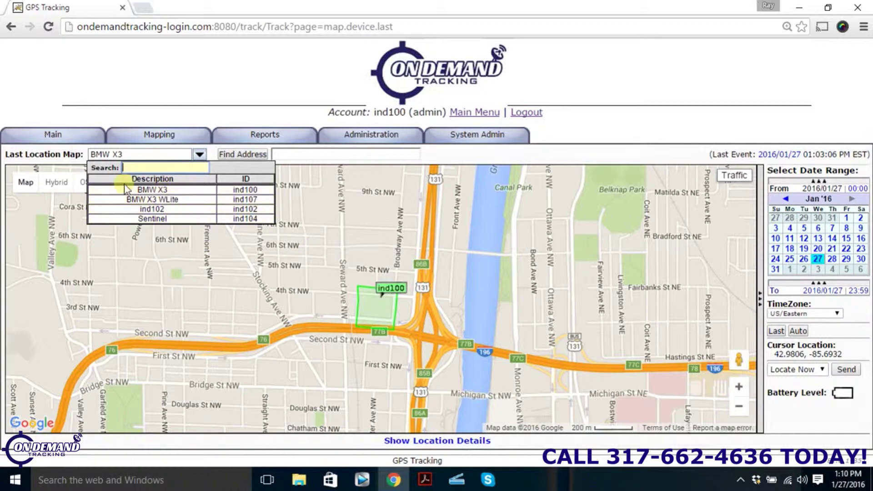
{"action": "left_click", "coordinate": [166, 194]}
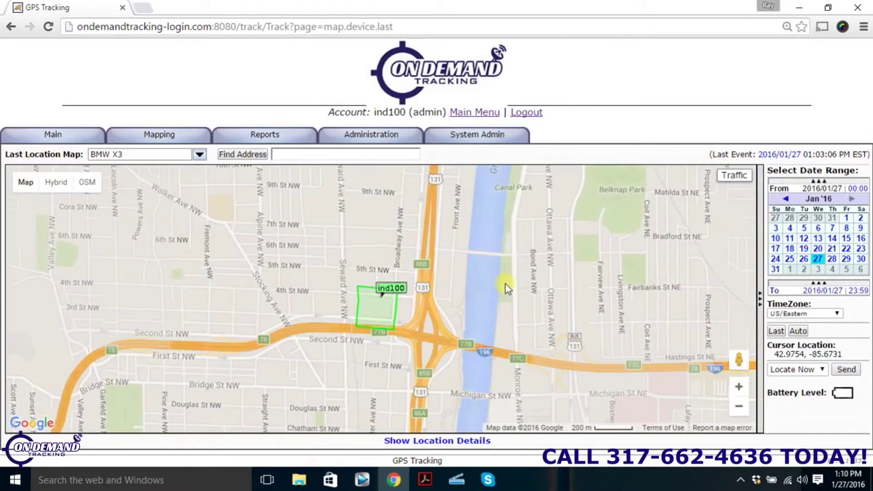
Inspect the BMW X3's location details at its map marker and close the information box
{"action": "scroll", "coordinate": [453, 328], "scroll_direction": "up", "scroll_amount": 3}
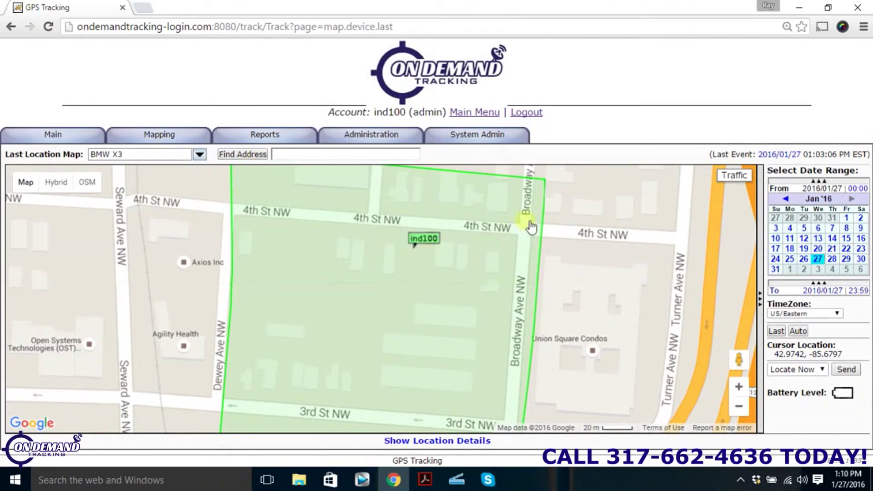
{"action": "left_click_drag", "start_coordinate": [503, 232], "coordinate": [477, 274]}
{"action": "left_click", "coordinate": [409, 282]}
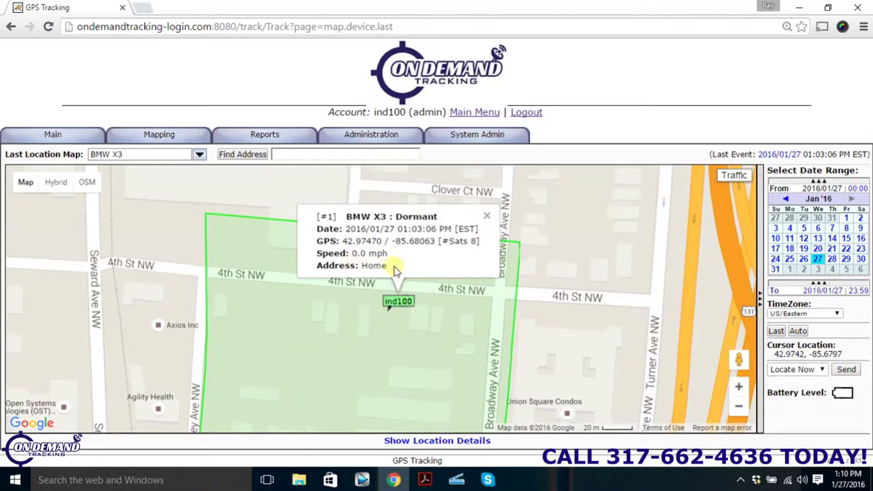
{"action": "left_click", "coordinate": [487, 216]}
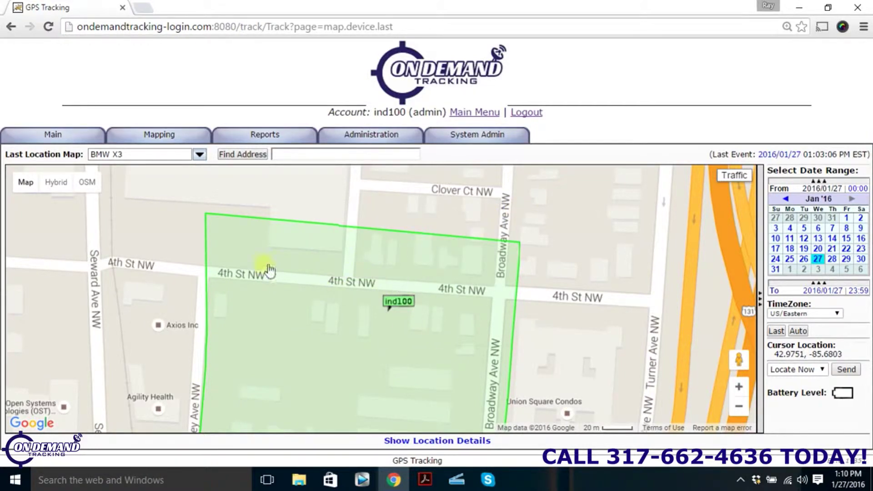
Switch the map to Hybrid imagery and examine the BMW X3's parking position close up
{"action": "left_click", "coordinate": [64, 186]}
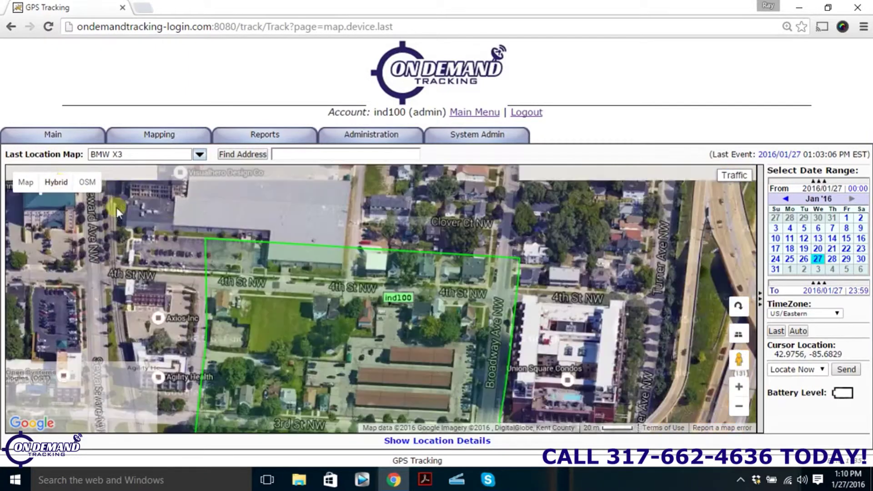
{"action": "scroll", "coordinate": [418, 319], "scroll_direction": "up", "scroll_amount": 2}
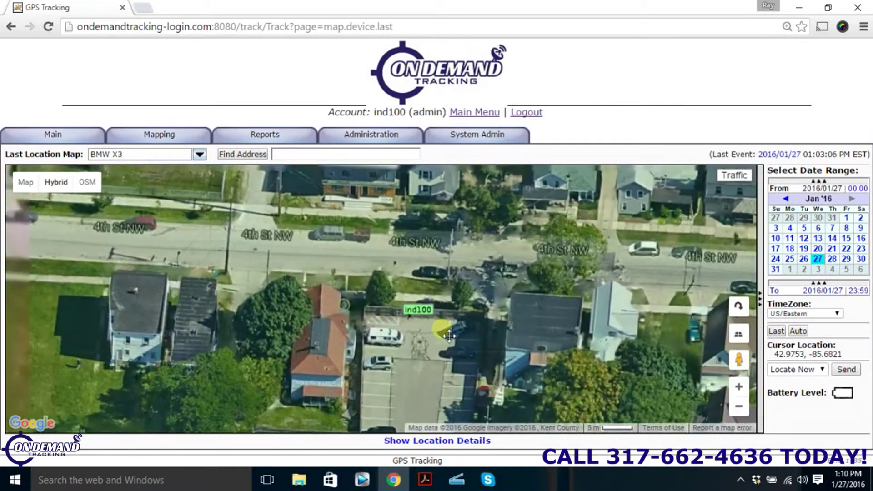
{"action": "left_click_drag", "start_coordinate": [445, 407], "coordinate": [422, 253]}
{"action": "scroll", "coordinate": [423, 269], "scroll_direction": "down", "scroll_amount": 1}
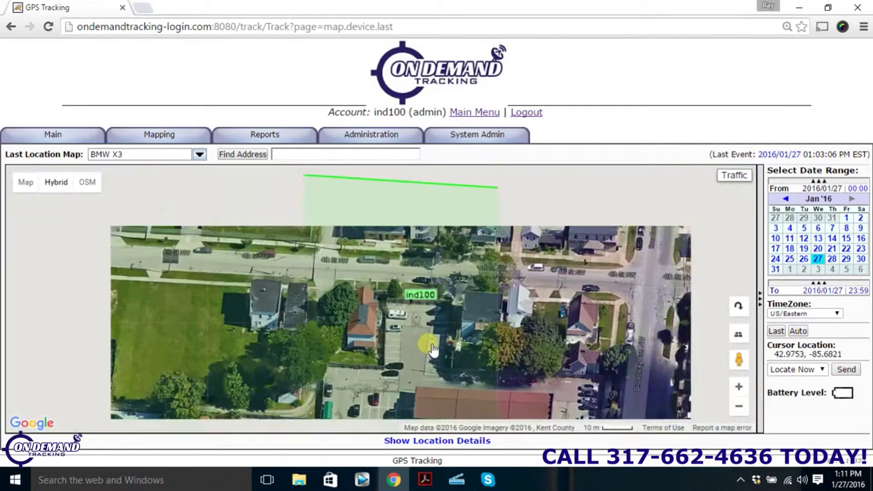
Examine the vehicle's position on the OSM map and return to the standard Map view
{"action": "left_click", "coordinate": [88, 184]}
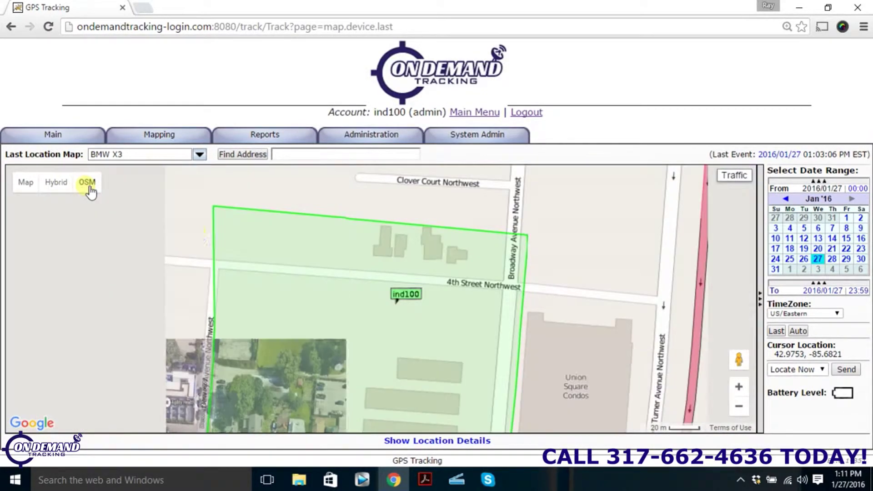
{"action": "scroll", "coordinate": [425, 282], "scroll_direction": "down", "scroll_amount": 1}
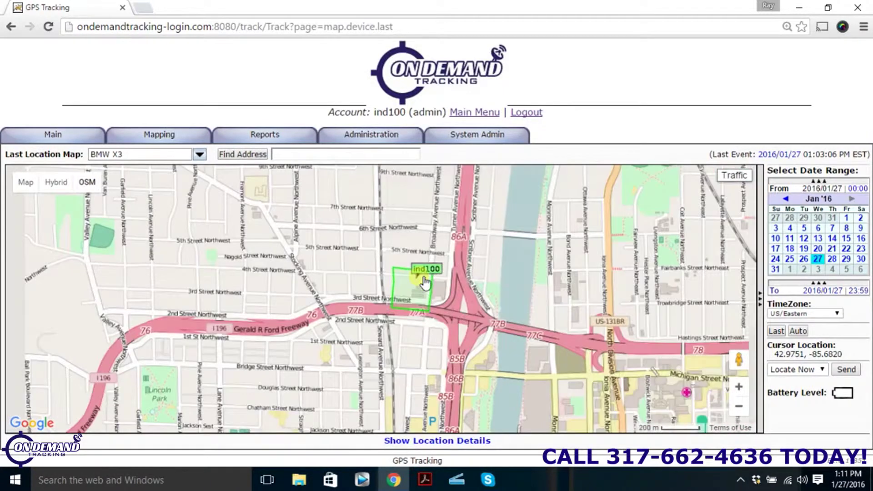
{"action": "scroll", "coordinate": [424, 288], "scroll_direction": "up", "scroll_amount": 2}
{"action": "scroll", "coordinate": [424, 290], "scroll_direction": "up", "scroll_amount": 1}
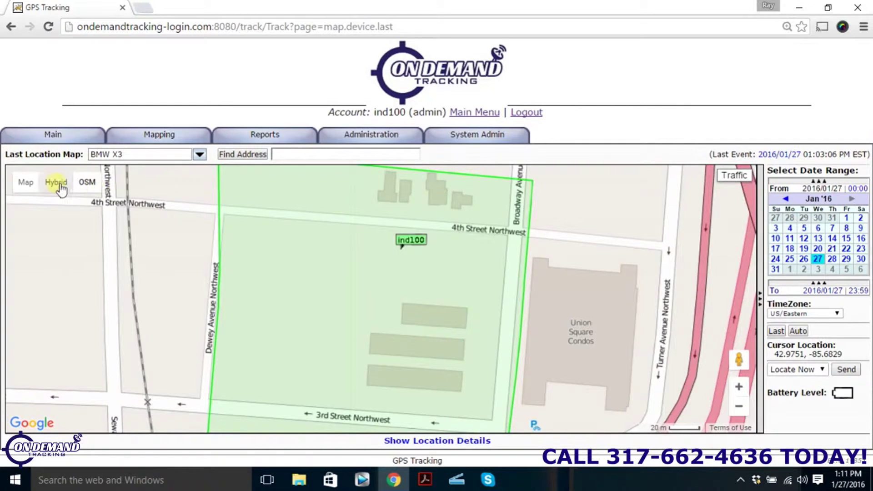
{"action": "left_click", "coordinate": [27, 182]}
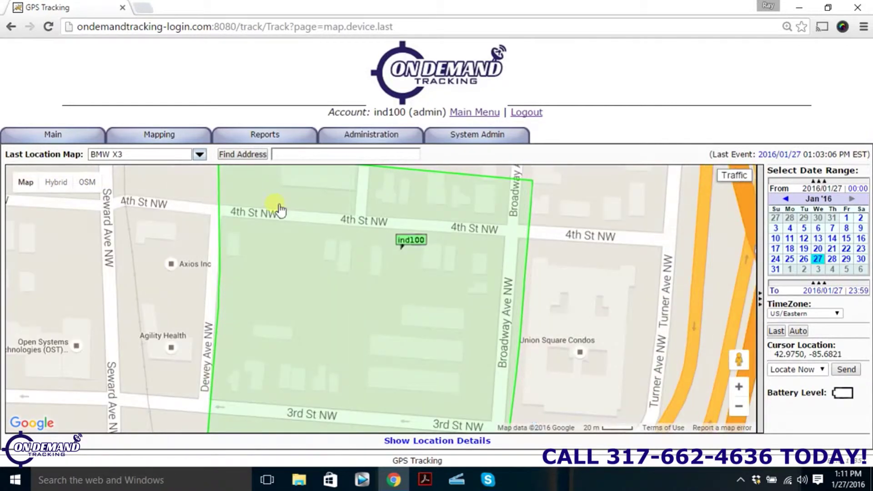
Turn on the Traffic overlay, examine the roads around Grand Rapids, and check the BMW X3's marker details
{"action": "left_click", "coordinate": [743, 181]}
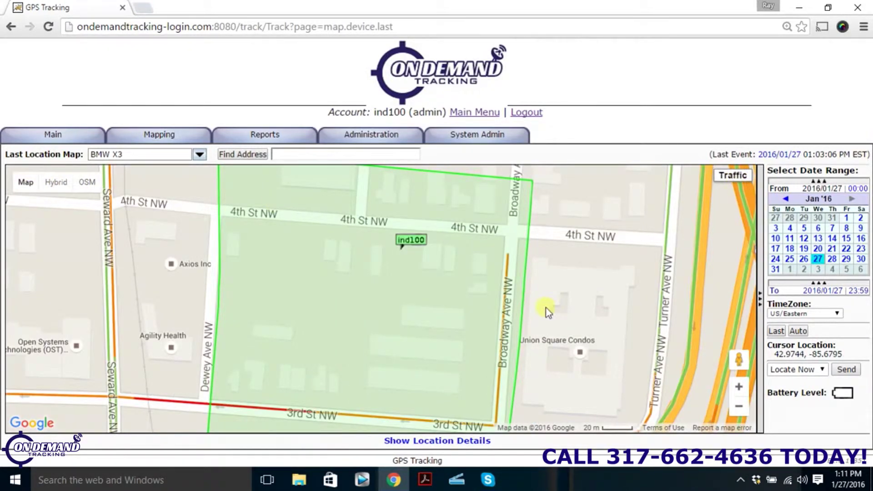
{"action": "scroll", "coordinate": [547, 307], "scroll_direction": "down", "scroll_amount": 2}
{"action": "scroll", "coordinate": [547, 308], "scroll_direction": "down", "scroll_amount": 2}
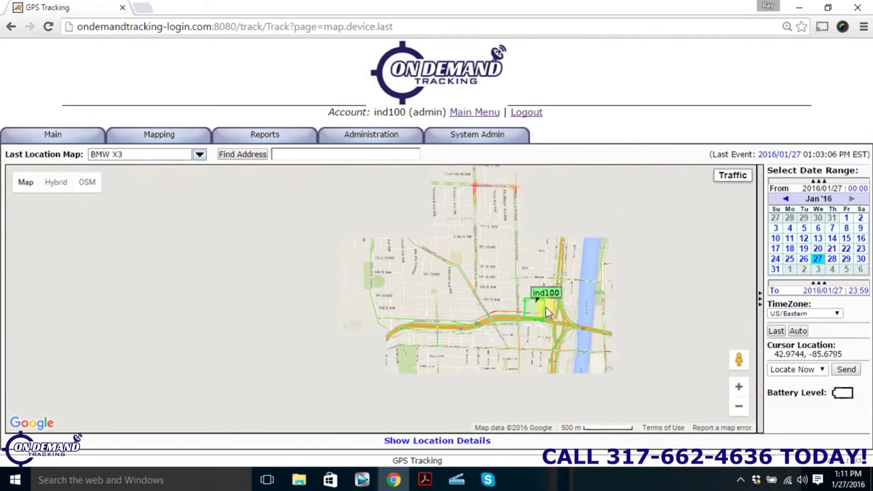
{"action": "mouse_move", "coordinate": [589, 218]}
{"action": "left_mouse_down"}
{"action": "mouse_move", "coordinate": [482, 275]}
{"action": "mouse_move", "coordinate": [391, 304]}
{"action": "left_mouse_up"}
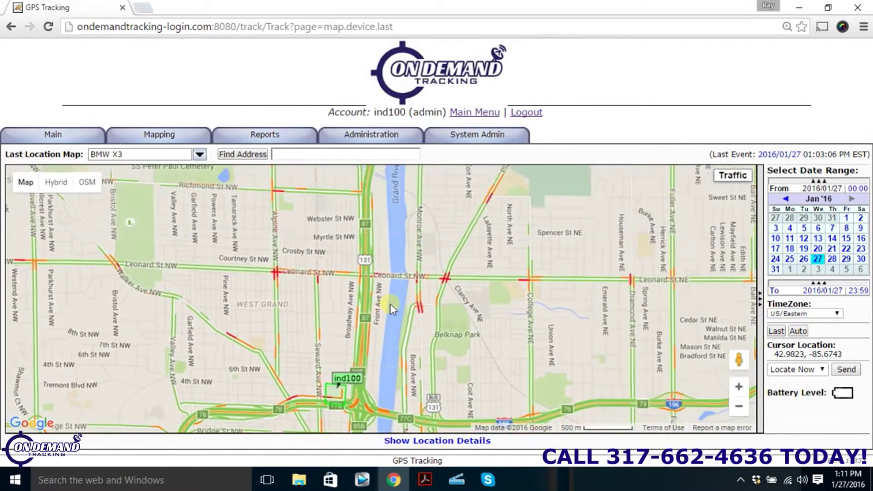
{"action": "scroll", "coordinate": [451, 281], "scroll_direction": "down", "scroll_amount": 1}
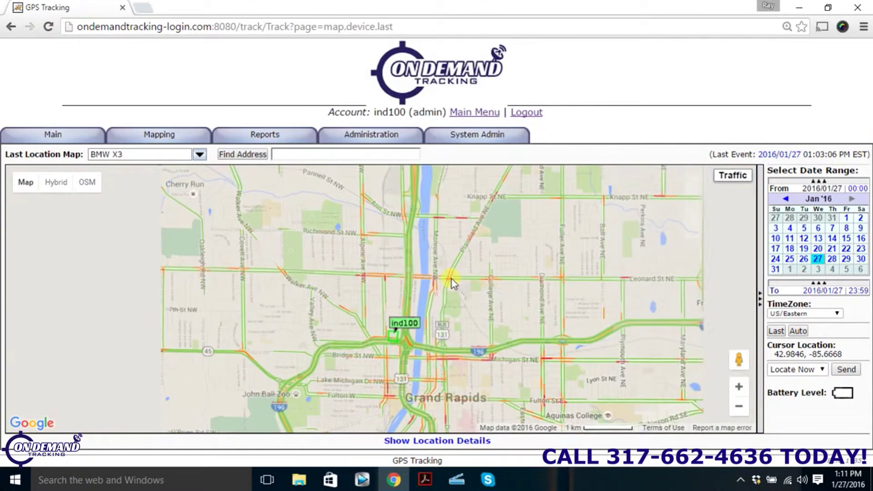
{"action": "scroll", "coordinate": [459, 313], "scroll_direction": "down", "scroll_amount": 2}
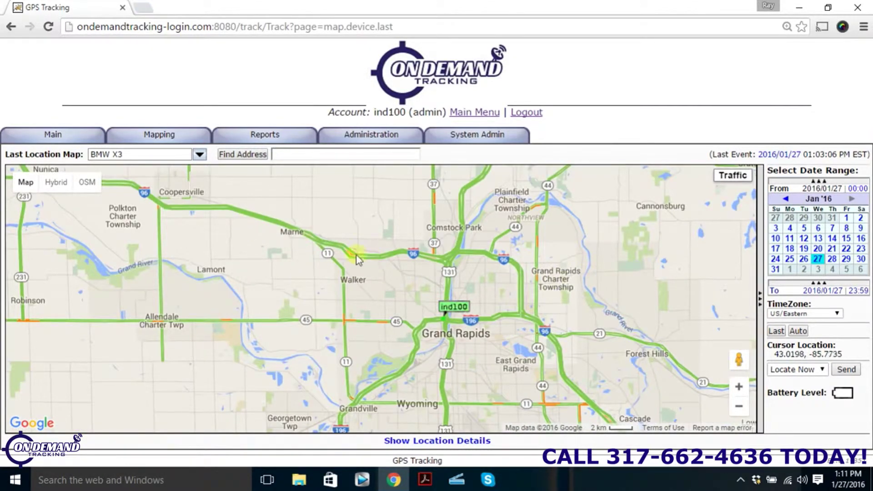
{"action": "scroll", "coordinate": [506, 335], "scroll_direction": "up", "scroll_amount": 1}
{"action": "scroll", "coordinate": [506, 336], "scroll_direction": "up", "scroll_amount": 1}
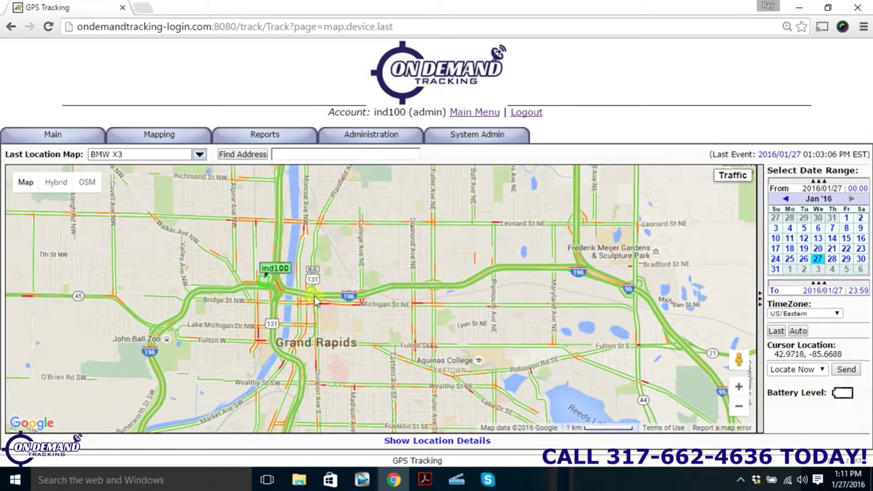
{"action": "left_click", "coordinate": [278, 270]}
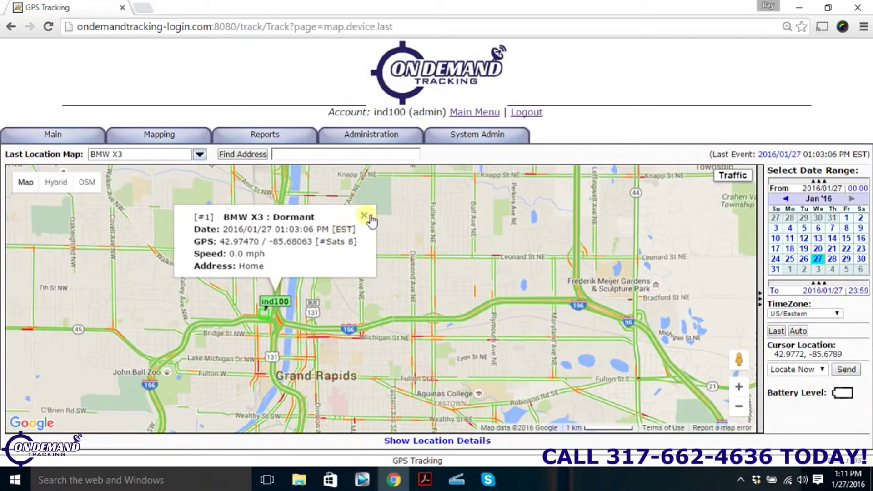
{"action": "left_click", "coordinate": [364, 216]}
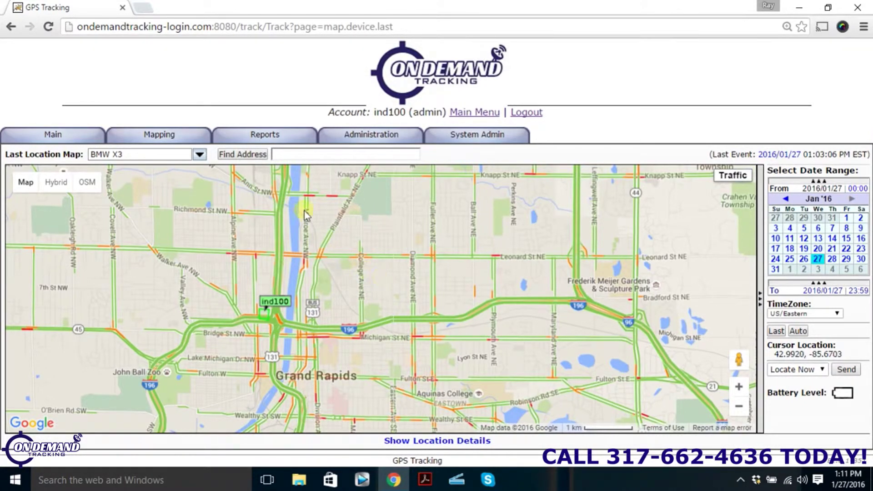
Open the Vehicle Map and set both the start and end dates of the date range to 2016/01/26
{"action": "mouse_move", "coordinate": [159, 136]}
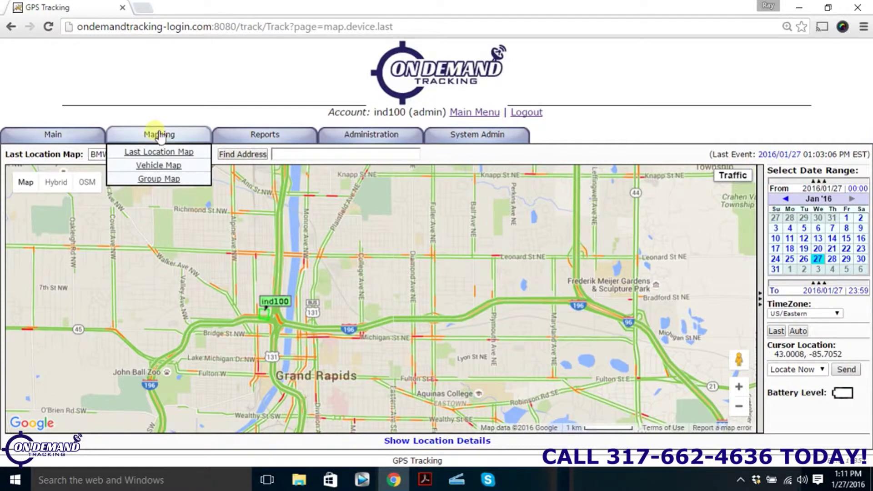
{"action": "left_click", "coordinate": [164, 167]}
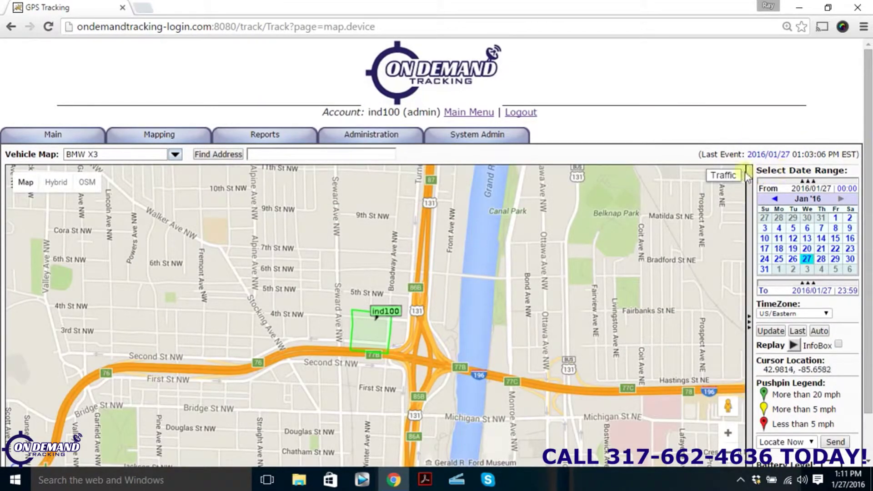
{"action": "left_click_drag", "start_coordinate": [766, 176], "coordinate": [854, 179]}
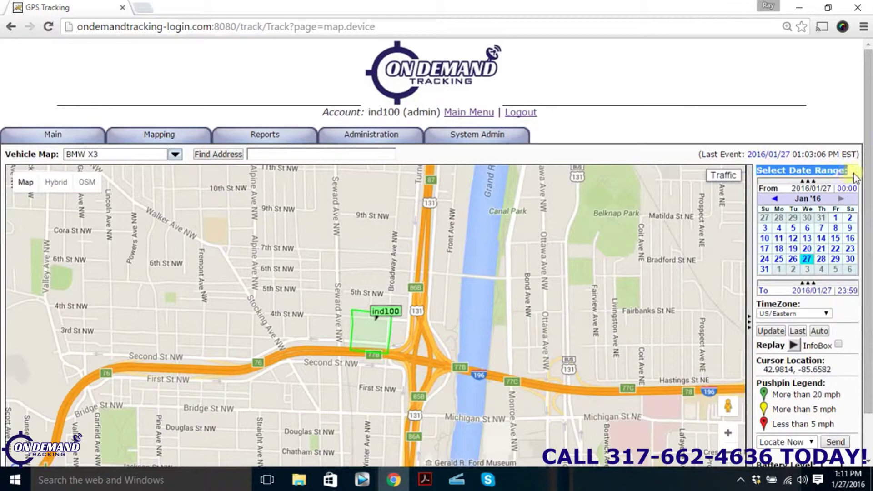
{"action": "left_click", "coordinate": [856, 178]}
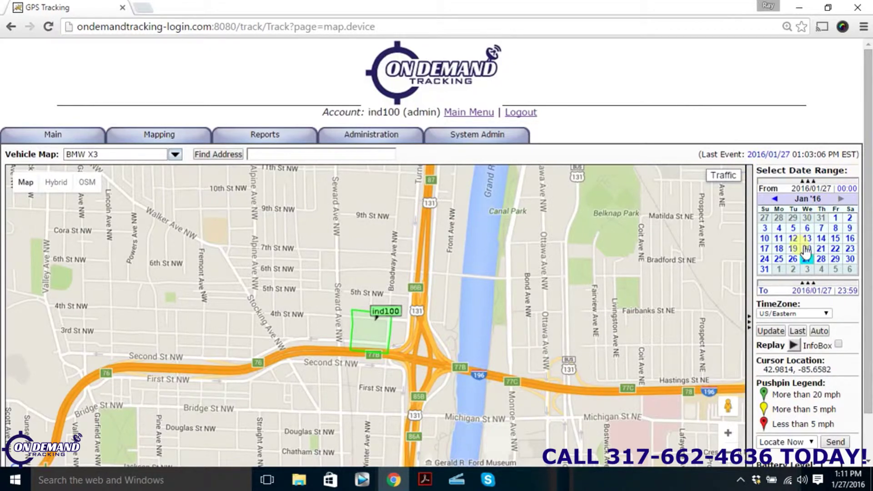
{"action": "left_click", "coordinate": [793, 259]}
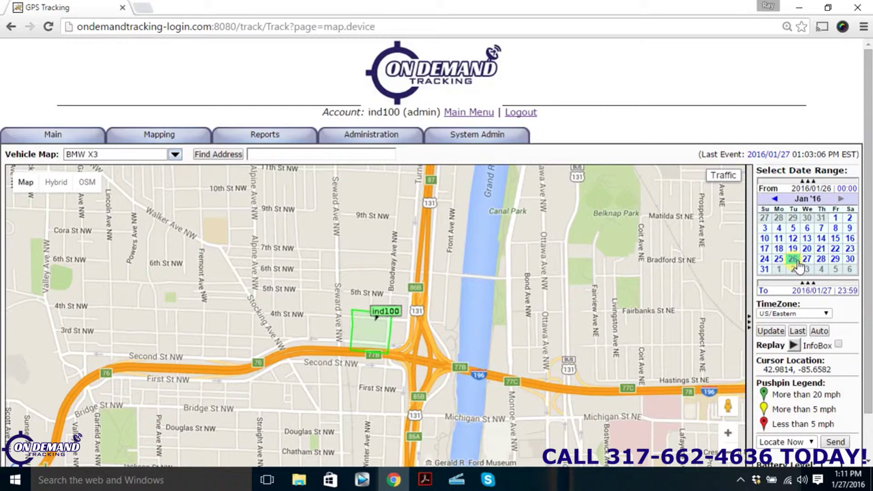
{"action": "left_click", "coordinate": [814, 284]}
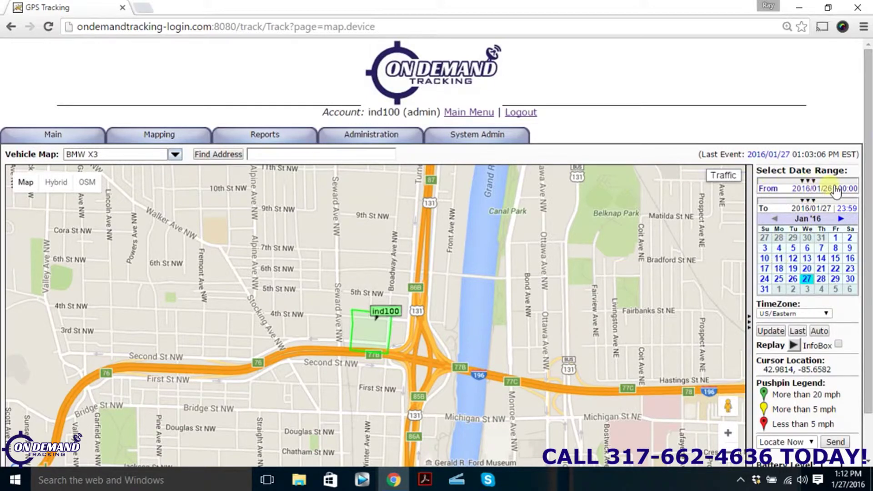
{"action": "left_click", "coordinate": [793, 279]}
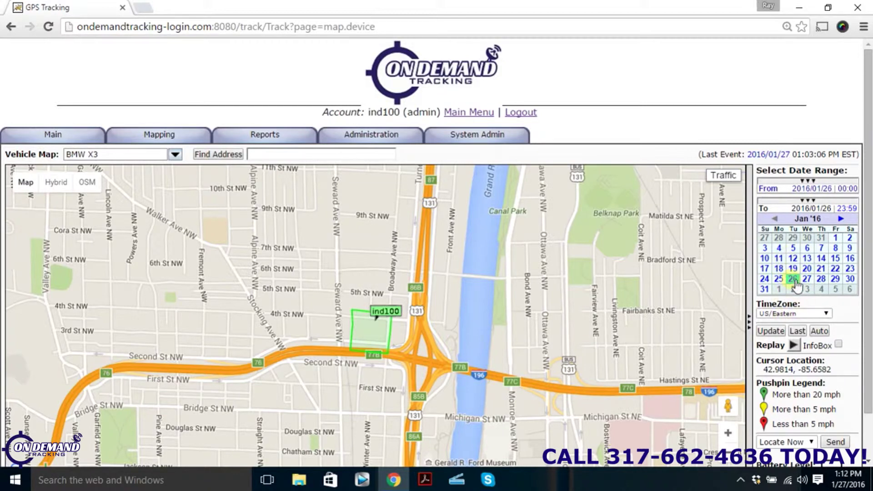
Update the map with the BMW X3's history for the chosen date and examine its stop along Alpine Ave NW
{"action": "left_click", "coordinate": [777, 332]}
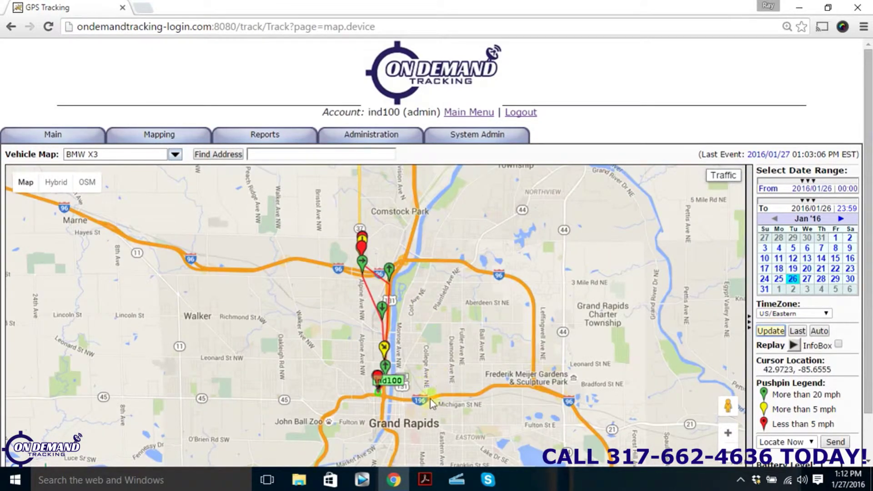
{"action": "scroll", "coordinate": [421, 383], "scroll_direction": "up", "scroll_amount": 3}
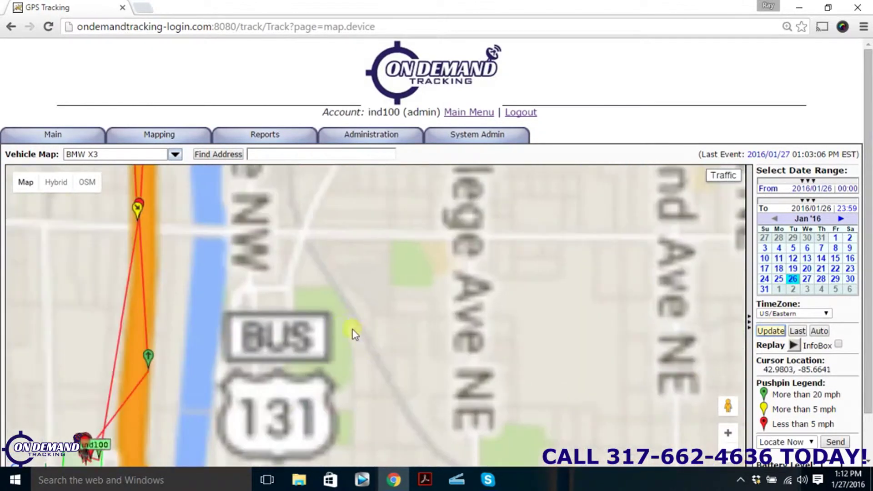
{"action": "scroll", "coordinate": [480, 306], "scroll_direction": "down", "scroll_amount": 5}
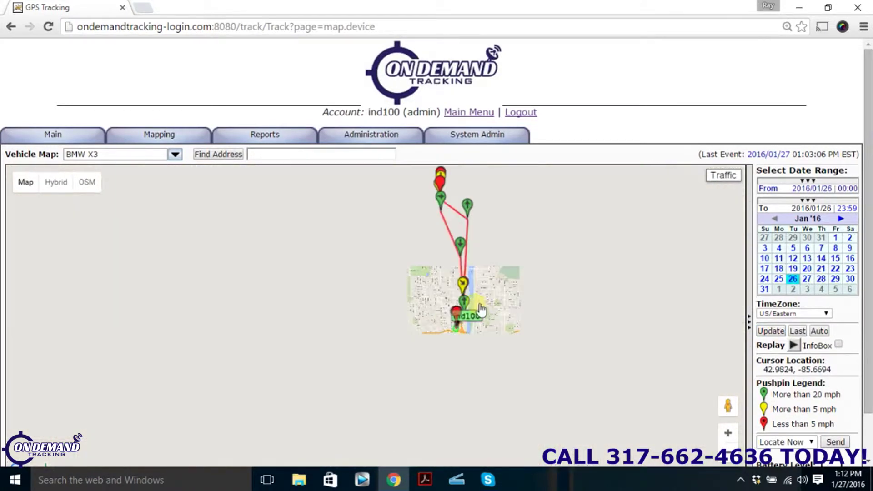
{"action": "scroll", "coordinate": [406, 239], "scroll_direction": "up", "scroll_amount": 3}
{"action": "left_click_drag", "start_coordinate": [406, 239], "coordinate": [366, 325]}
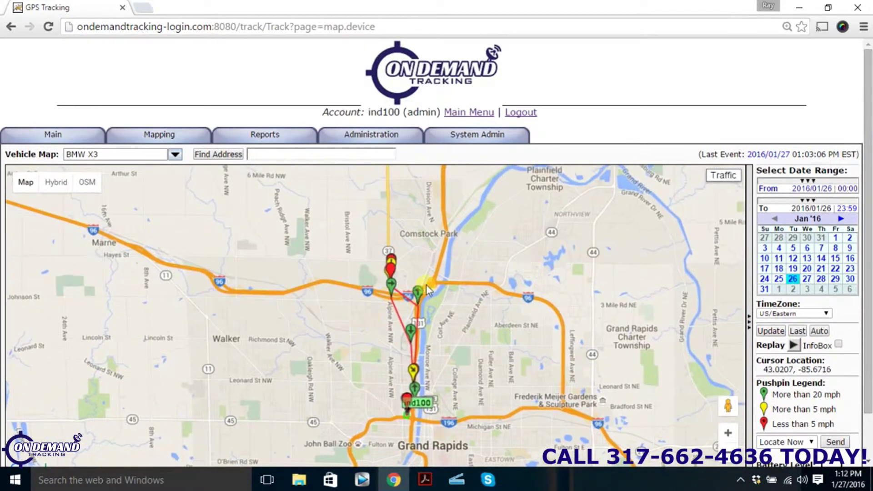
{"action": "scroll", "coordinate": [384, 238], "scroll_direction": "up", "scroll_amount": 3}
{"action": "scroll", "coordinate": [403, 295], "scroll_direction": "up", "scroll_amount": 2}
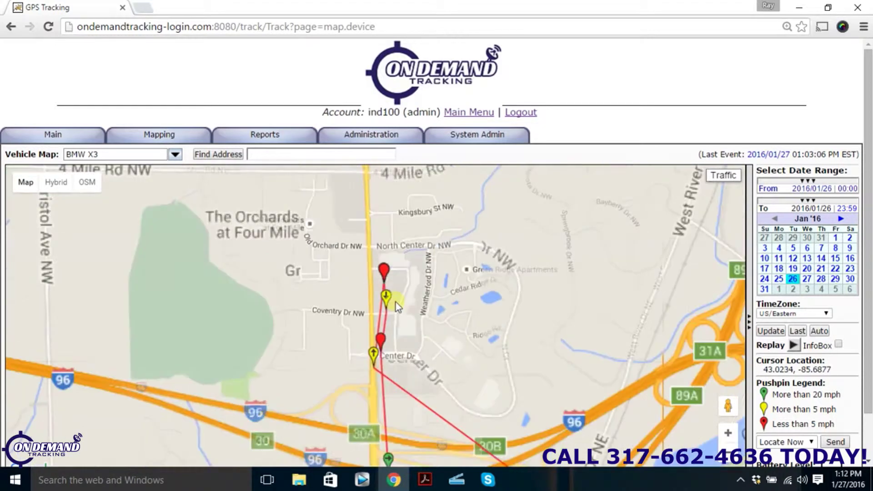
{"action": "scroll", "coordinate": [408, 296], "scroll_direction": "up", "scroll_amount": 3}
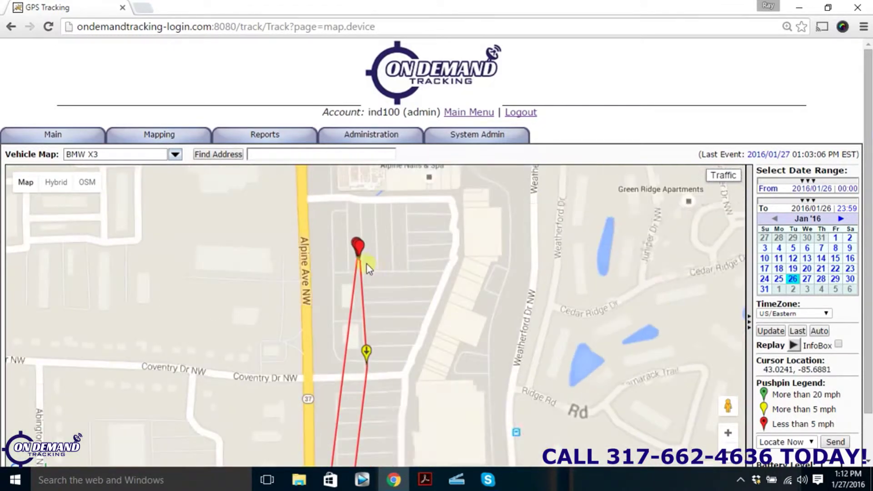
{"action": "scroll", "coordinate": [441, 300], "scroll_direction": "up", "scroll_amount": 1}
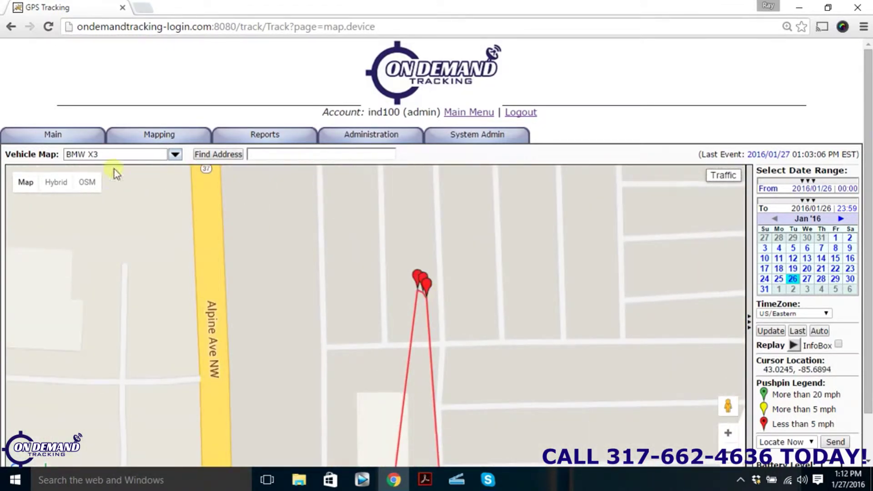
Switch the map to Hybrid imagery and examine the parking lot and Best Buy storefront around the stop
{"action": "left_click", "coordinate": [55, 183]}
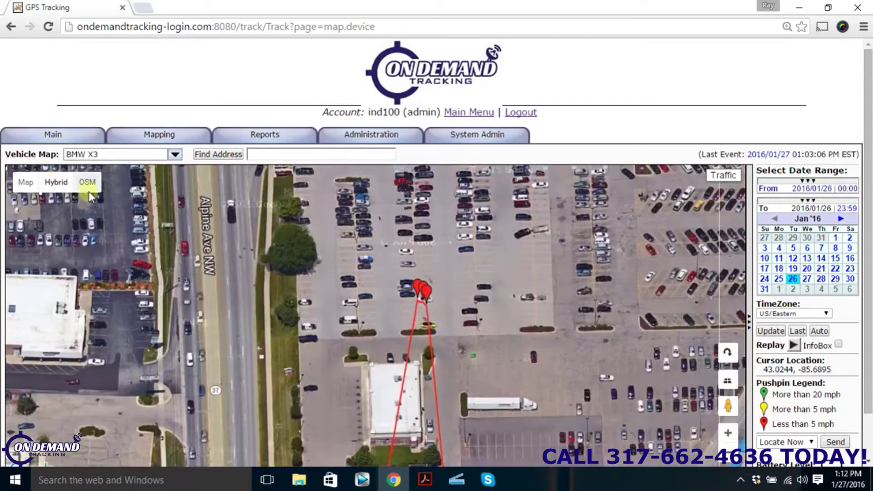
{"action": "scroll", "coordinate": [454, 321], "scroll_direction": "up", "scroll_amount": 1}
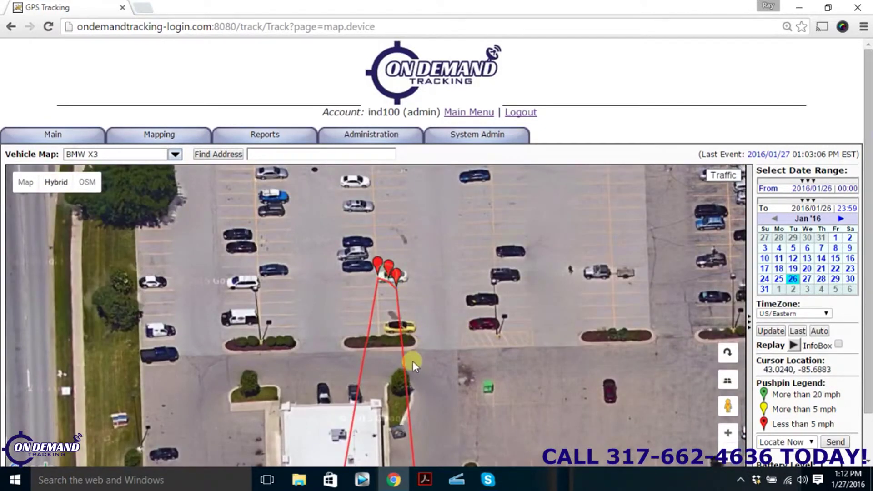
{"action": "left_click_drag", "start_coordinate": [435, 262], "coordinate": [431, 370]}
{"action": "scroll", "coordinate": [458, 279], "scroll_direction": "down", "scroll_amount": 2}
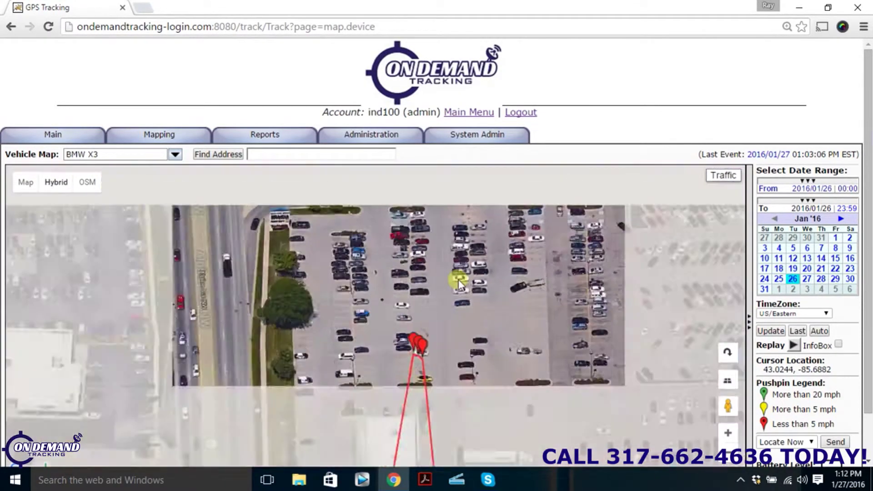
{"action": "scroll", "coordinate": [450, 348], "scroll_direction": "up", "scroll_amount": 2}
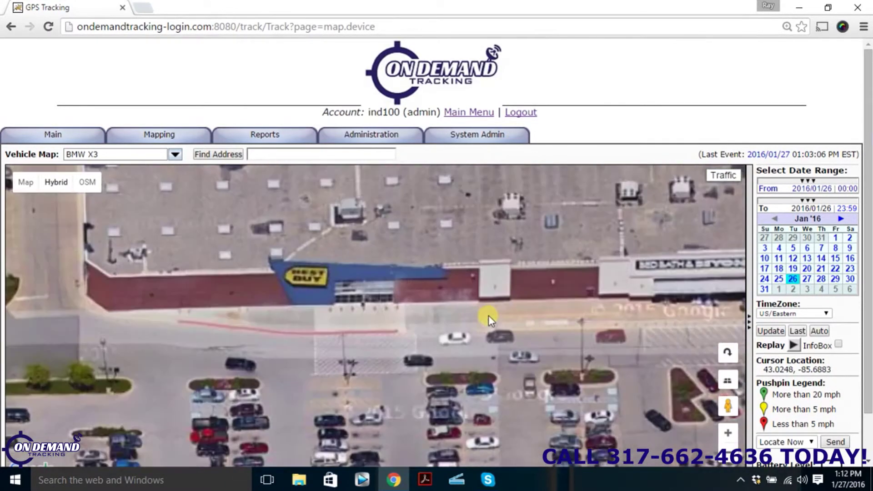
{"action": "left_click_drag", "start_coordinate": [360, 195], "coordinate": [391, 235]}
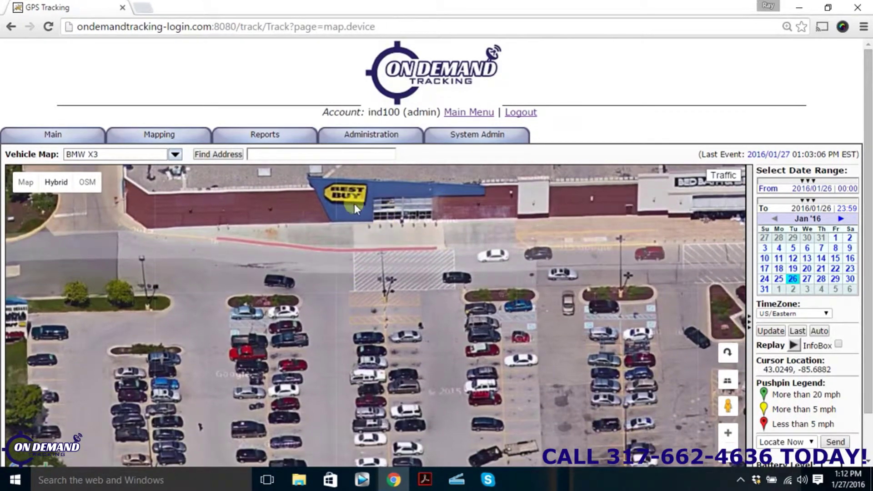
{"action": "scroll", "coordinate": [463, 313], "scroll_direction": "down", "scroll_amount": 2}
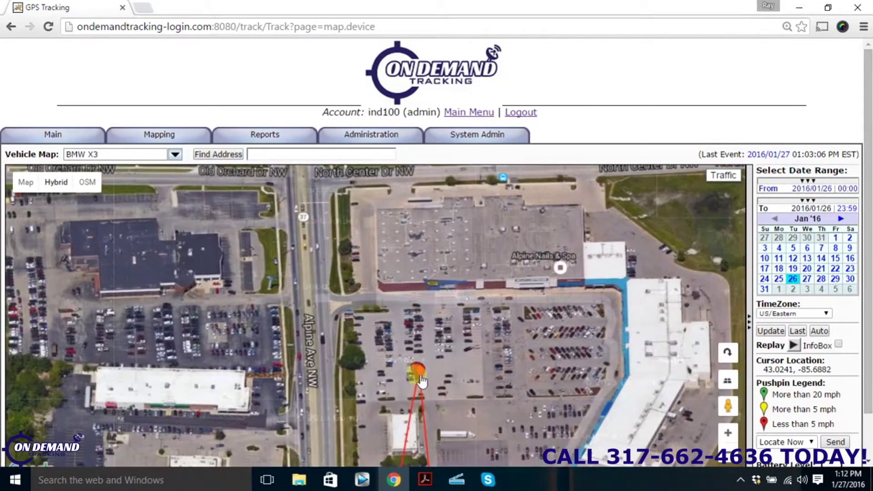
Check the location details of the red stop pushpin in the parking lot, highlight its address, and close the details
{"action": "left_click", "coordinate": [421, 377]}
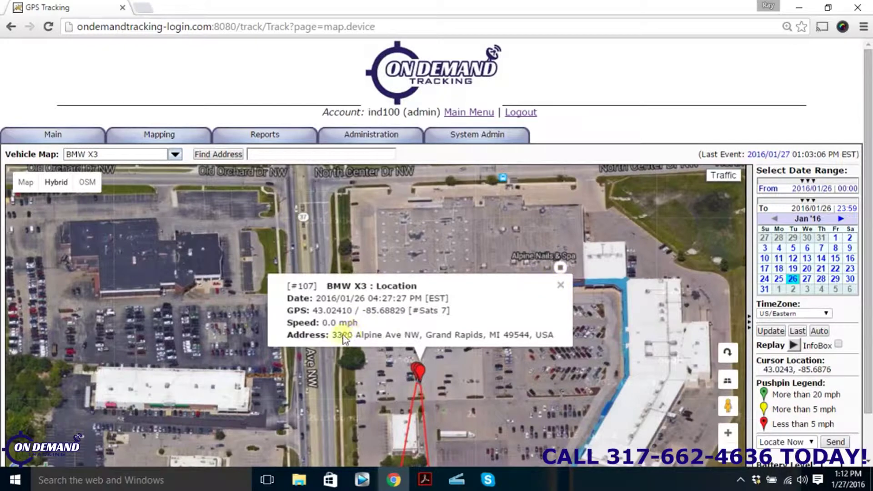
{"action": "left_click_drag", "start_coordinate": [362, 337], "coordinate": [554, 334]}
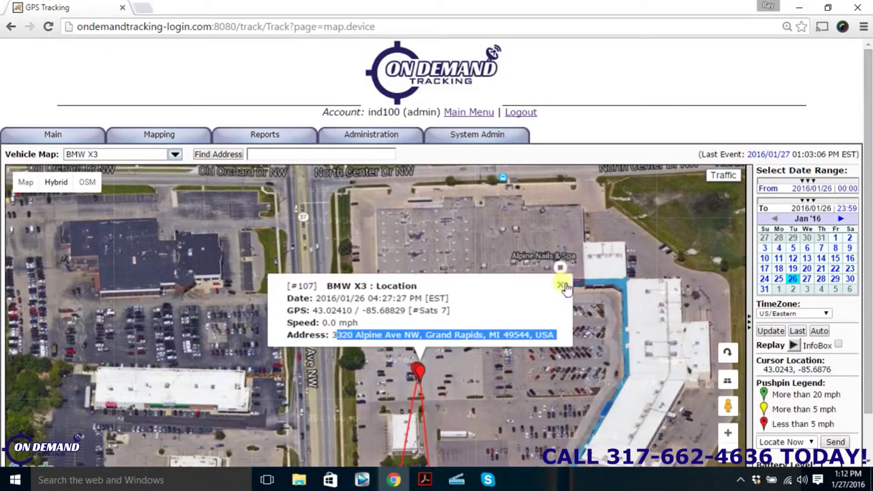
{"action": "left_click", "coordinate": [560, 284]}
Examine the route pushpins around Center Dr and highlight the Pushpin Legend to review the speed colours
{"action": "scroll", "coordinate": [551, 336], "scroll_direction": "down", "scroll_amount": 2}
{"action": "left_click_drag", "start_coordinate": [545, 361], "coordinate": [511, 202]}
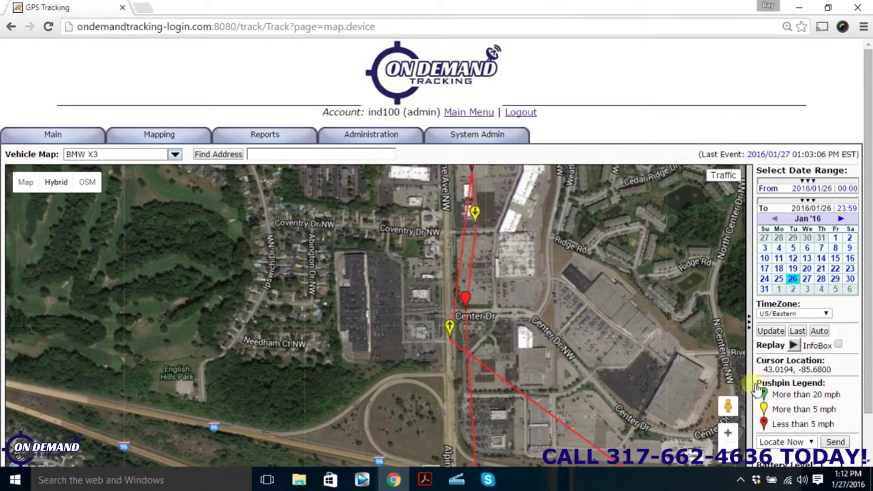
{"action": "left_click_drag", "start_coordinate": [757, 383], "coordinate": [847, 438]}
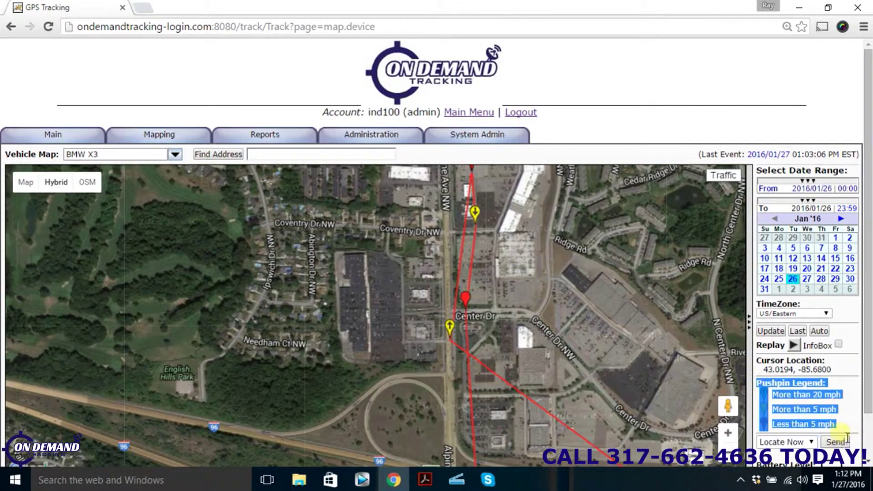
{"action": "left_click", "coordinate": [848, 402]}
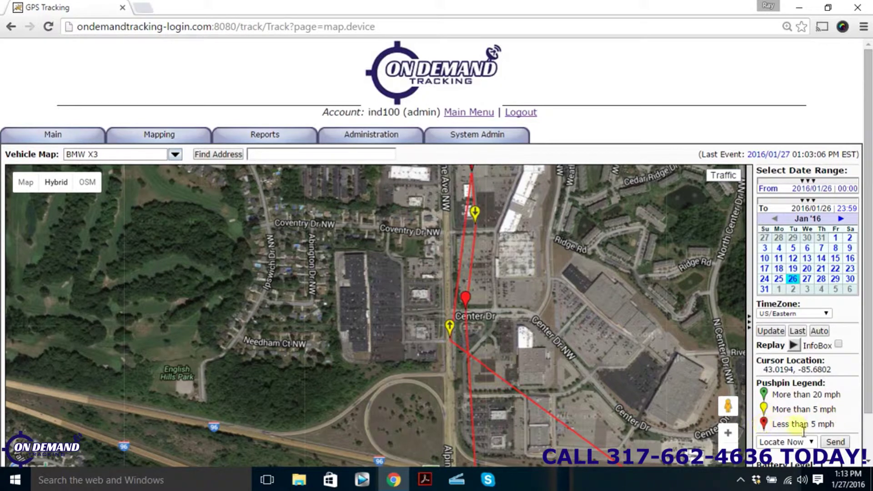
Check the speed and heading details of the green southbound pushpin near Ann St NW, and close its details
{"action": "scroll", "coordinate": [652, 332], "scroll_direction": "down", "scroll_amount": 1}
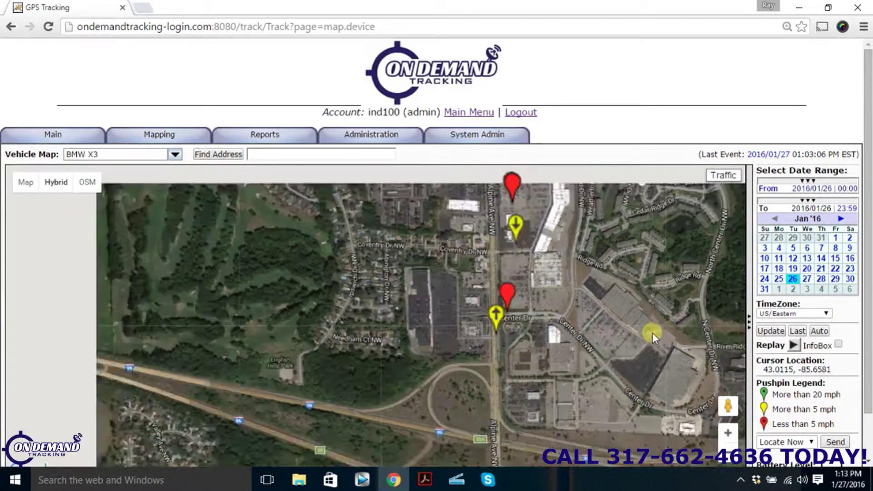
{"action": "scroll", "coordinate": [644, 332], "scroll_direction": "down", "scroll_amount": 2}
{"action": "scroll", "coordinate": [542, 392], "scroll_direction": "up", "scroll_amount": 3}
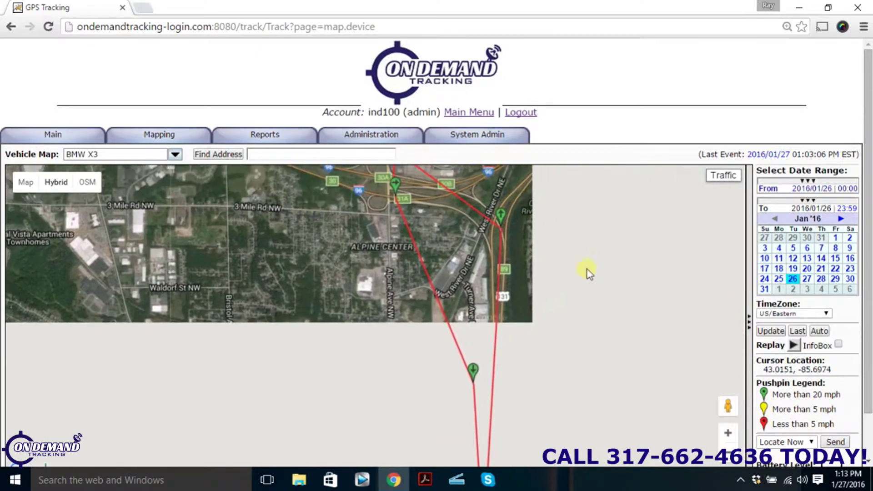
{"action": "scroll", "coordinate": [606, 274], "scroll_direction": "down", "scroll_amount": 2}
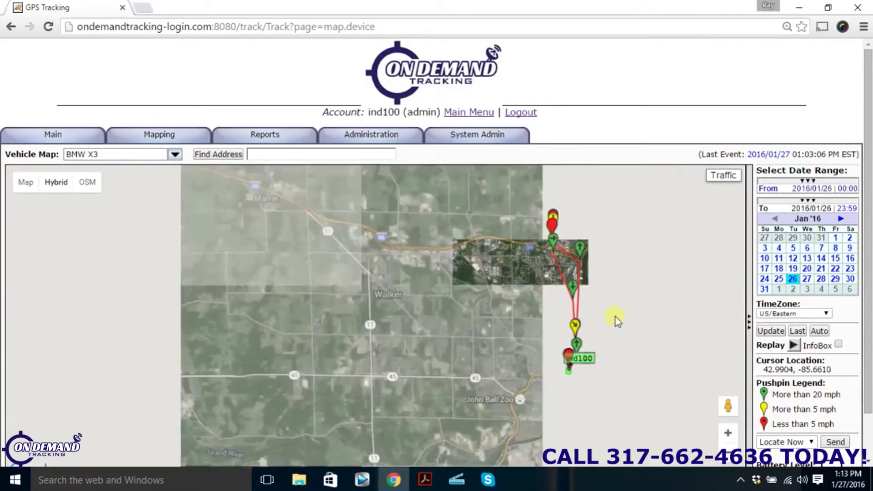
{"action": "scroll", "coordinate": [482, 362], "scroll_direction": "up", "scroll_amount": 5}
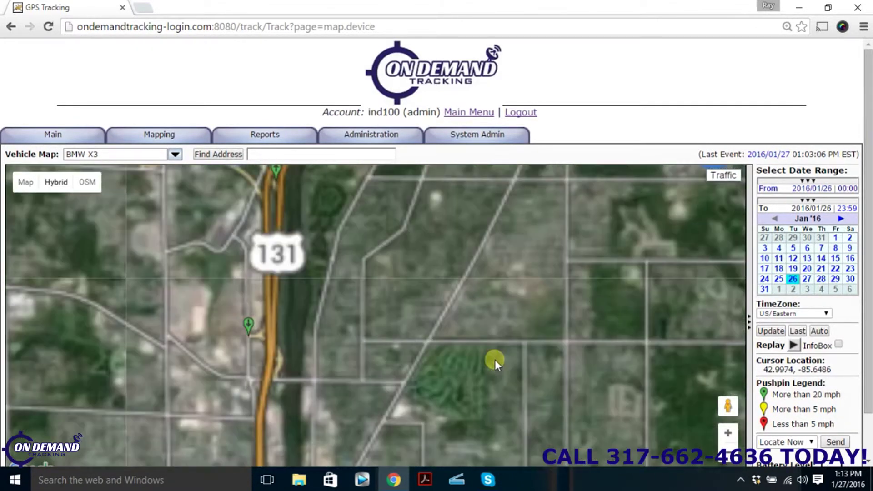
{"action": "scroll", "coordinate": [265, 295], "scroll_direction": "down", "scroll_amount": 3}
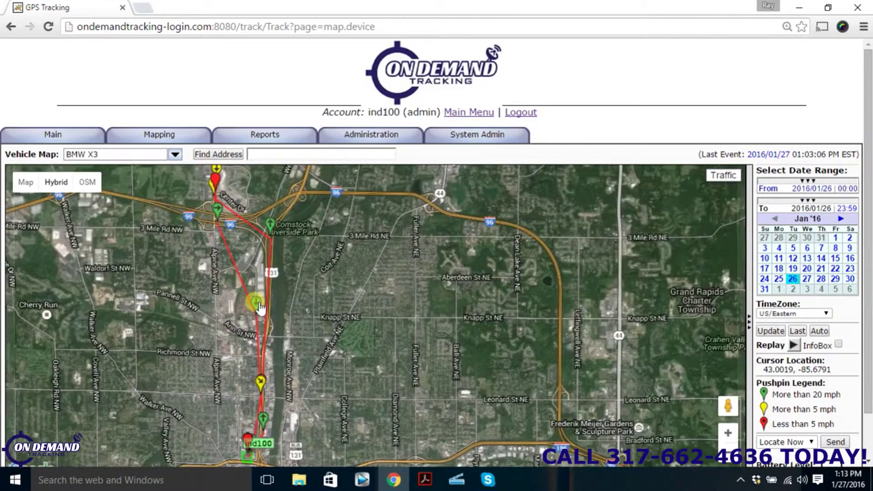
{"action": "left_click", "coordinate": [257, 304]}
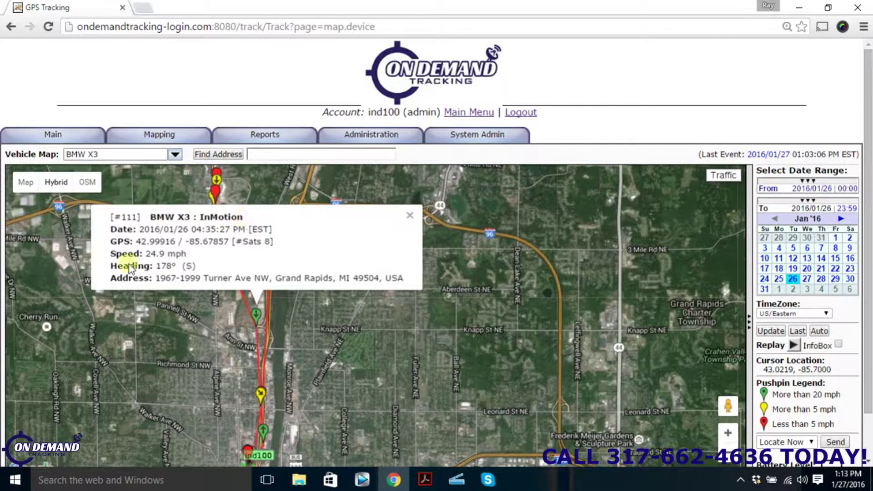
{"action": "left_click_drag", "start_coordinate": [146, 253], "coordinate": [424, 227]}
{"action": "left_click", "coordinate": [202, 266]}
{"action": "left_click", "coordinate": [410, 215]}
Examine the BMW X3's route between the ind100 geozone in Grand Rapids and the area north of Ann St NW
{"action": "left_click_drag", "start_coordinate": [332, 331], "coordinate": [390, 218]}
{"action": "scroll", "coordinate": [359, 307], "scroll_direction": "down", "scroll_amount": 1}
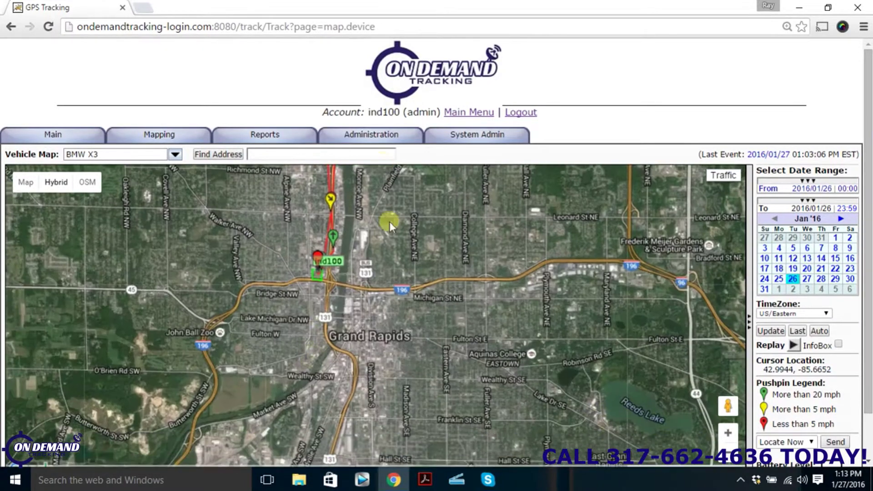
{"action": "scroll", "coordinate": [394, 261], "scroll_direction": "up", "scroll_amount": 3}
{"action": "left_click_drag", "start_coordinate": [312, 249], "coordinate": [387, 298]}
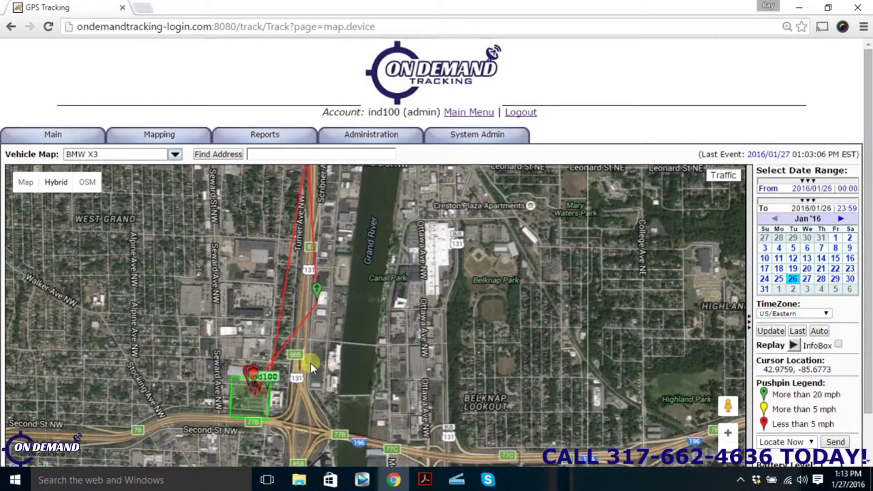
{"action": "left_click_drag", "start_coordinate": [310, 363], "coordinate": [394, 417]}
{"action": "left_click_drag", "start_coordinate": [496, 248], "coordinate": [466, 406]}
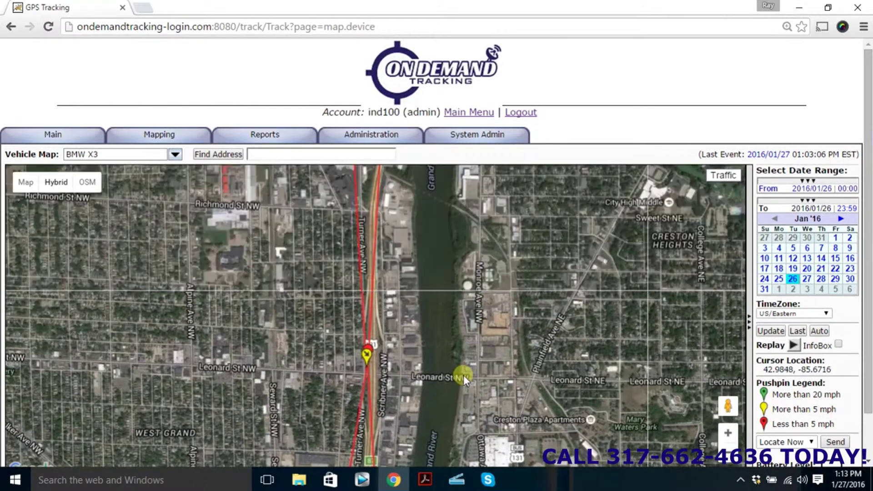
{"action": "scroll", "coordinate": [430, 301], "scroll_direction": "down", "scroll_amount": 1}
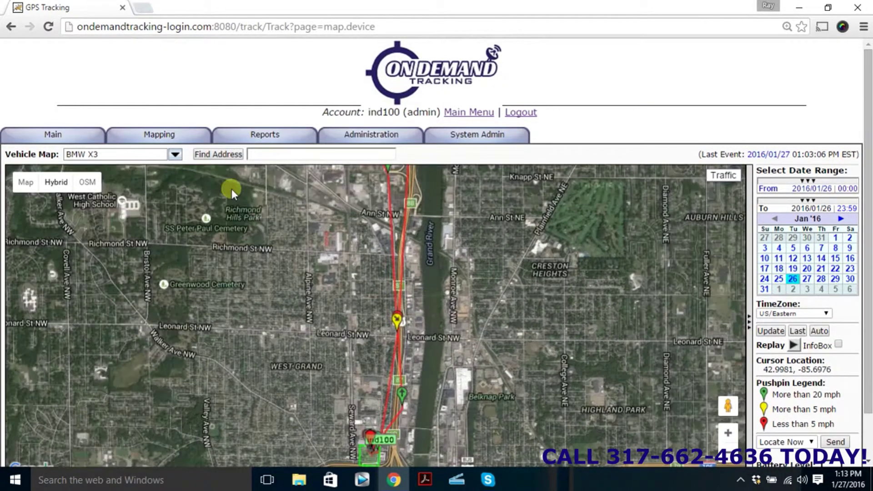
{"action": "left_click_drag", "start_coordinate": [439, 232], "coordinate": [403, 346]}
{"action": "left_click_drag", "start_coordinate": [397, 257], "coordinate": [412, 334]}
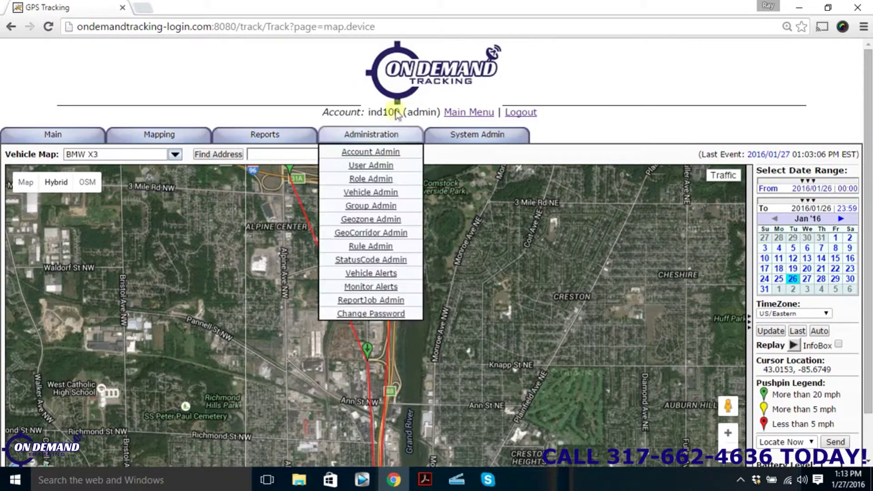
Open the Vehicle Detail reports, review the available report types, and set the date range from 2016/01/18 to 2016/01/25
{"action": "mouse_move", "coordinate": [268, 136]}
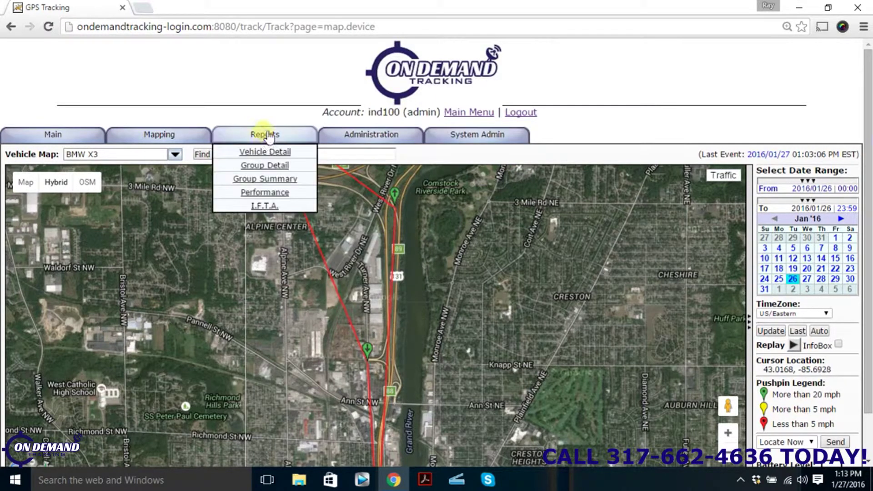
{"action": "left_click", "coordinate": [271, 151]}
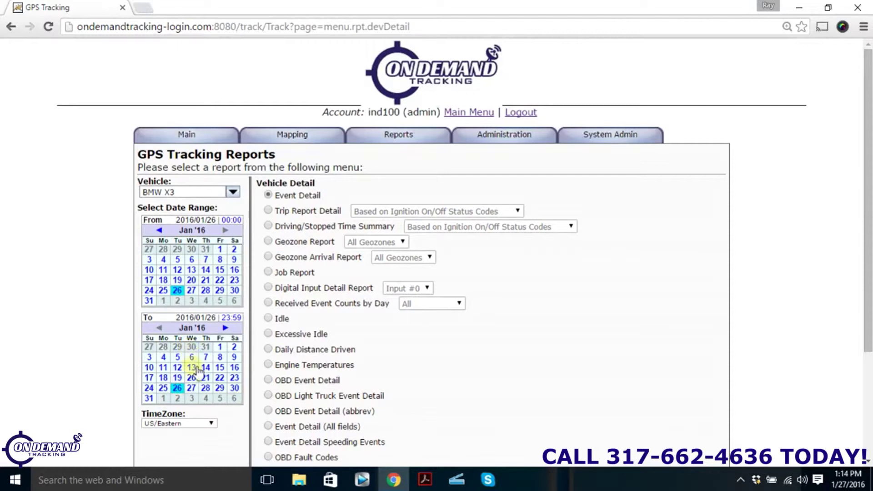
{"action": "scroll", "coordinate": [501, 326], "scroll_direction": "down", "scroll_amount": 3}
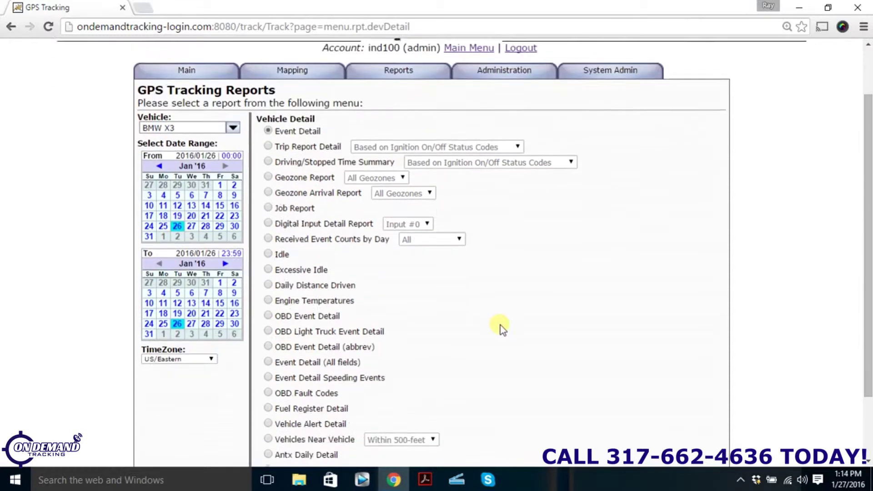
{"action": "scroll", "coordinate": [499, 320], "scroll_direction": "up", "scroll_amount": 2}
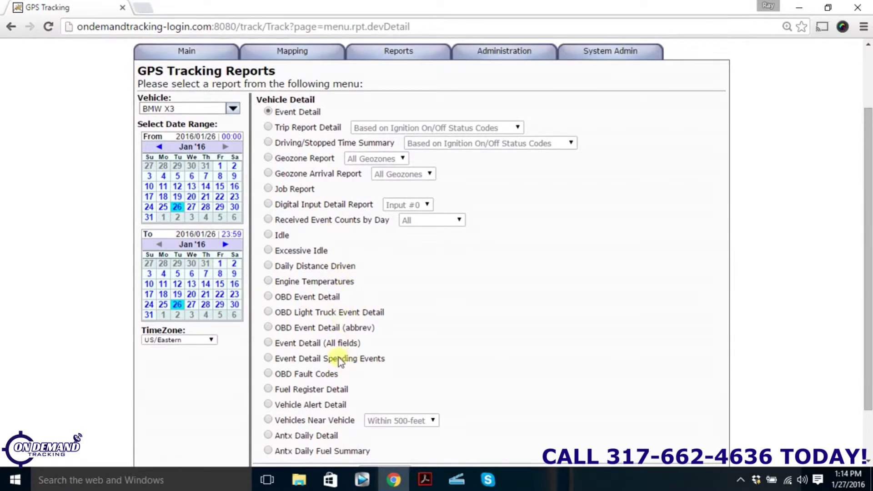
{"action": "left_click", "coordinate": [163, 197]}
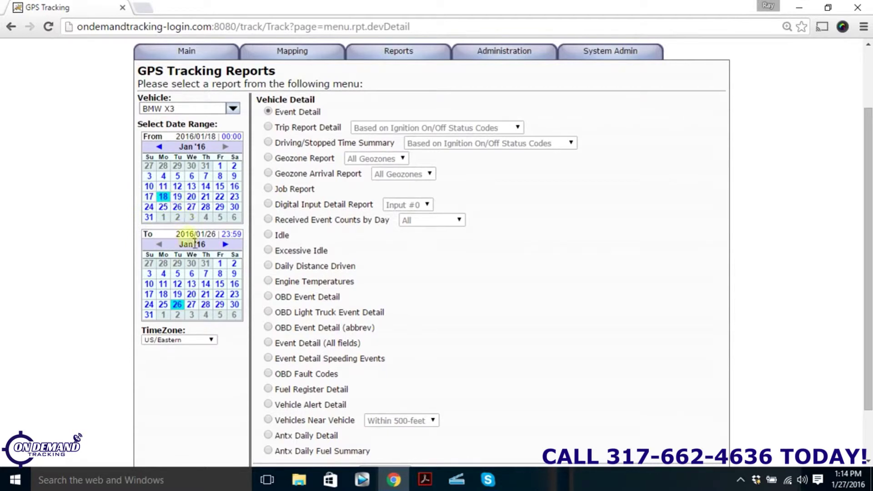
{"action": "left_click", "coordinate": [164, 305]}
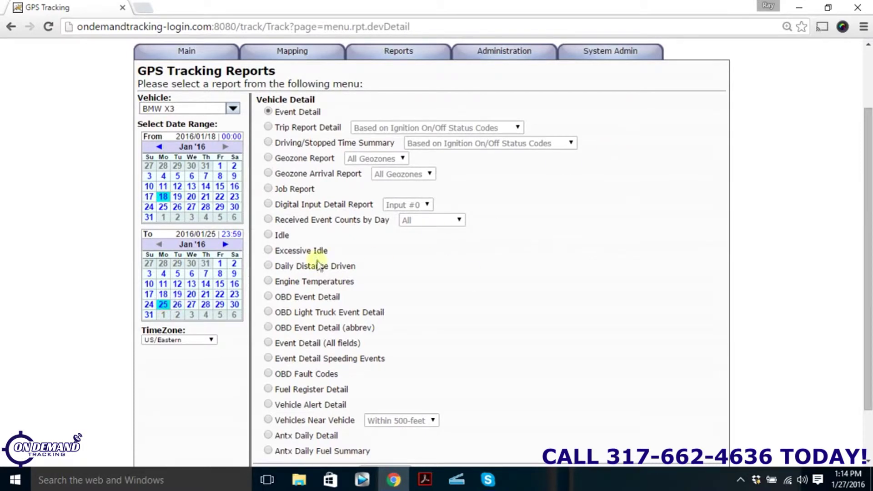
Run the Event Detail Speeding Events report for the BMW X3 over the selected date range
{"action": "scroll", "coordinate": [499, 288], "scroll_direction": "down", "scroll_amount": 2}
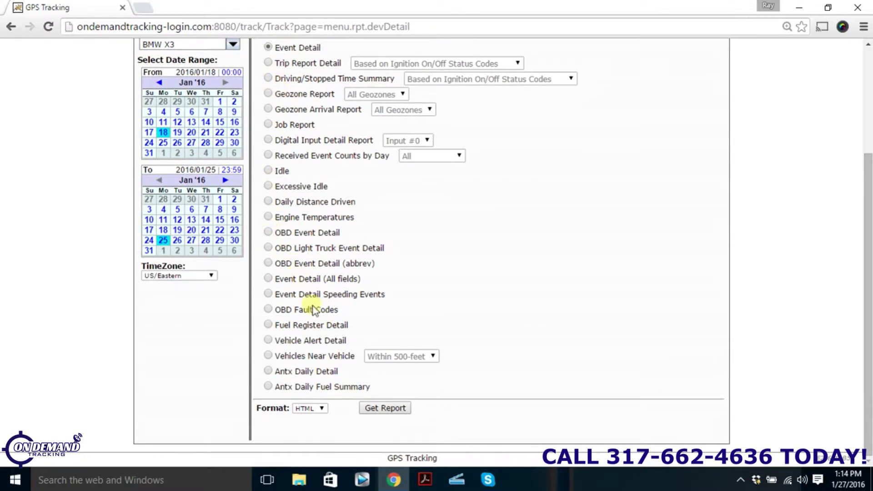
{"action": "scroll", "coordinate": [291, 113], "scroll_direction": "up", "scroll_amount": 2}
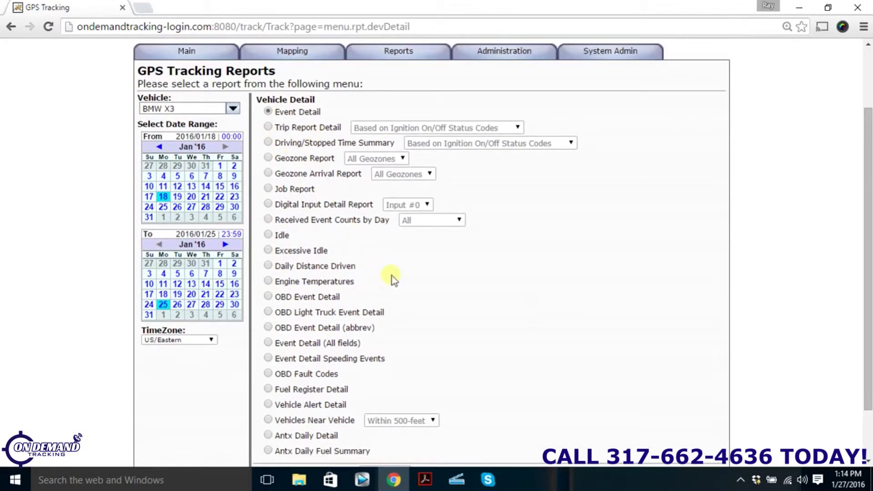
{"action": "scroll", "coordinate": [330, 380], "scroll_direction": "down", "scroll_amount": 1}
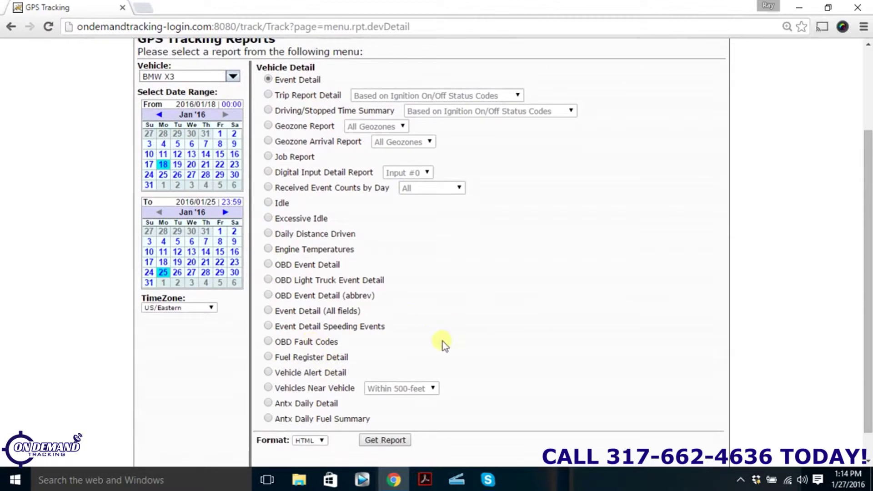
{"action": "left_click", "coordinate": [269, 326]}
{"action": "scroll", "coordinate": [522, 381], "scroll_direction": "down", "scroll_amount": 1}
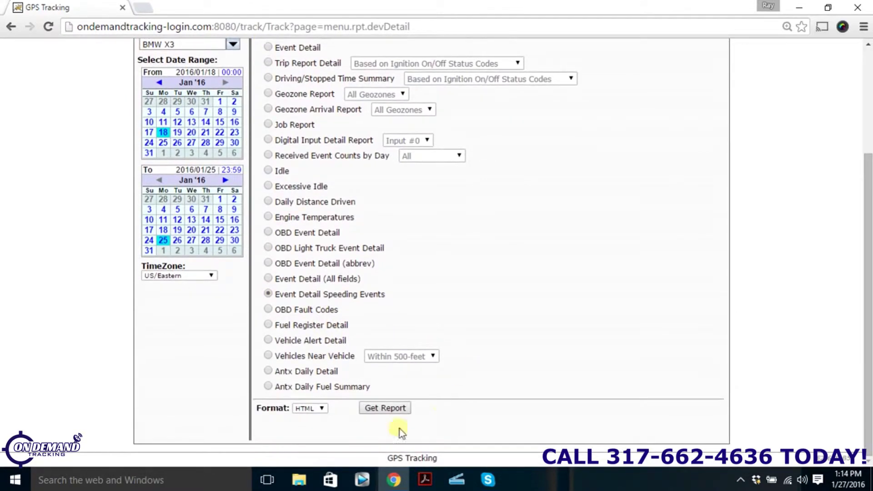
{"action": "left_click", "coordinate": [380, 409]}
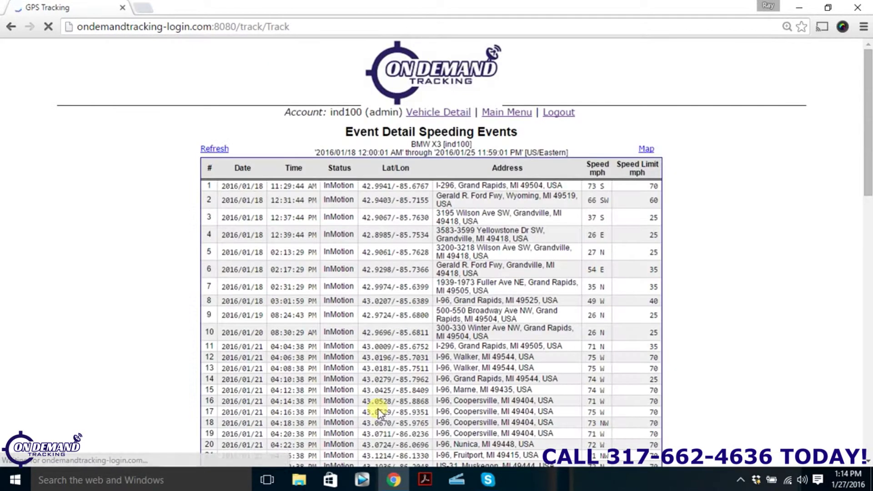
Examine the speeding events through the end of the report and highlight the last entry's speed and speed limit
{"action": "scroll", "coordinate": [567, 296], "scroll_direction": "down", "scroll_amount": 10}
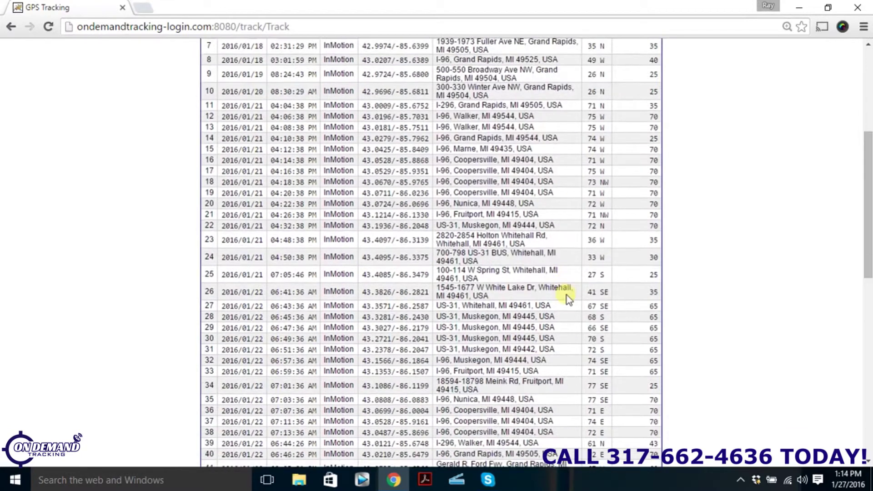
{"action": "scroll", "coordinate": [569, 296], "scroll_direction": "down", "scroll_amount": 7}
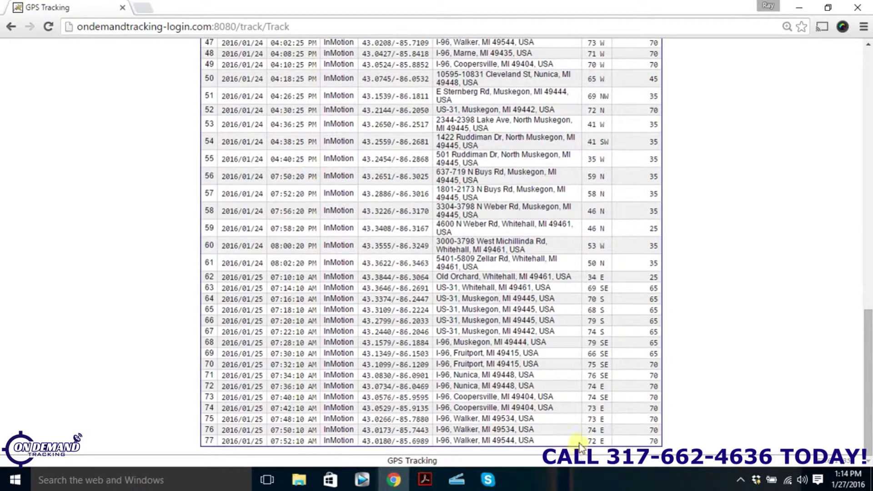
{"action": "left_click_drag", "start_coordinate": [585, 442], "coordinate": [672, 442]}
{"action": "left_click", "coordinate": [678, 428]}
{"action": "scroll", "coordinate": [700, 345], "scroll_direction": "up", "scroll_amount": 6}
{"action": "scroll", "coordinate": [699, 345], "scroll_direction": "up", "scroll_amount": 10}
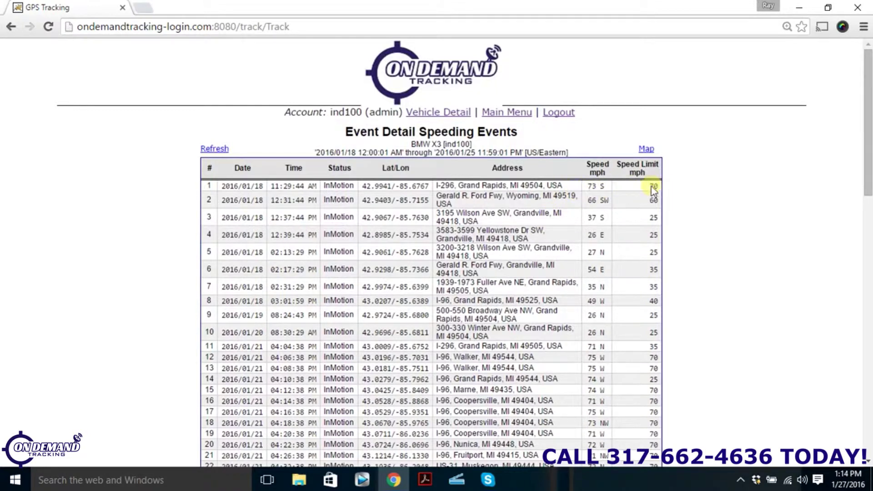
Compare speeds with speed limits across the speeding report, highlighting the values in entries 71 and 66
{"action": "scroll", "coordinate": [637, 364], "scroll_direction": "down", "scroll_amount": 8}
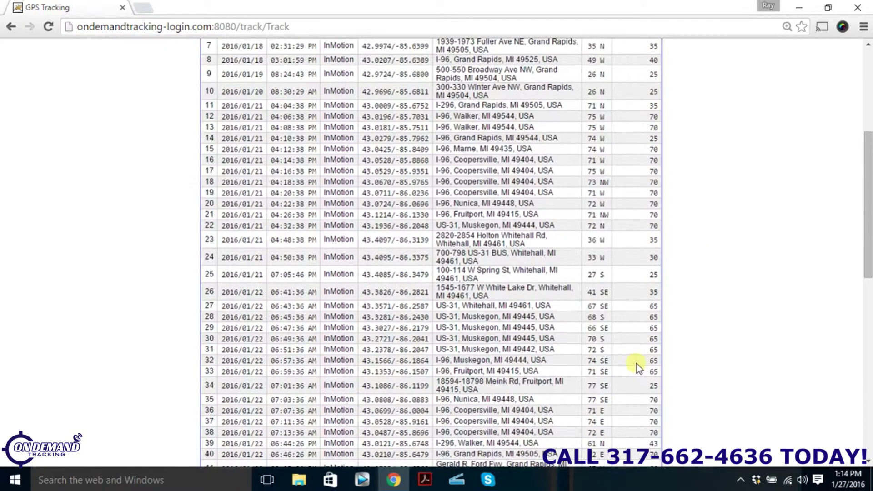
{"action": "scroll", "coordinate": [625, 368], "scroll_direction": "down", "scroll_amount": 4}
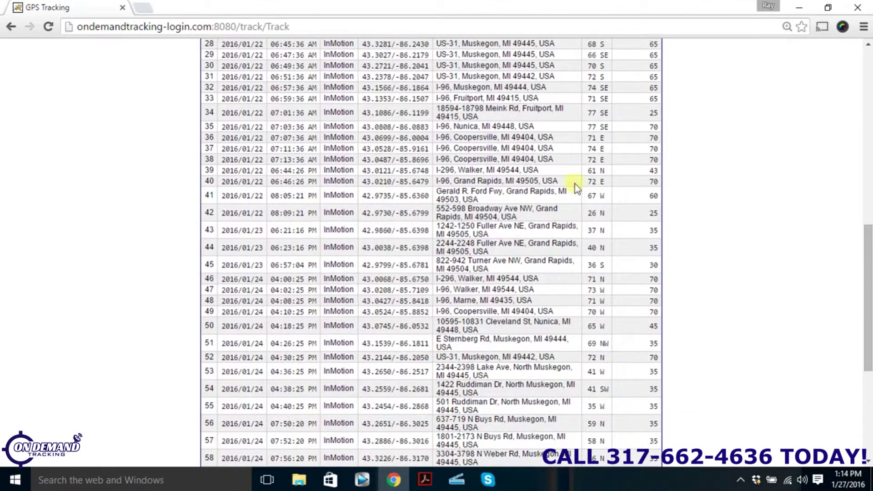
{"action": "scroll", "coordinate": [622, 350], "scroll_direction": "down", "scroll_amount": 5}
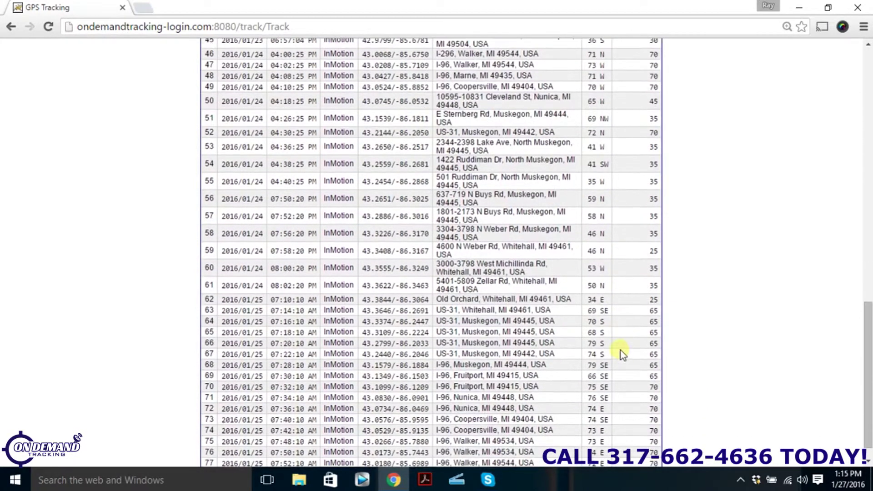
{"action": "scroll", "coordinate": [622, 354], "scroll_direction": "down", "scroll_amount": 1}
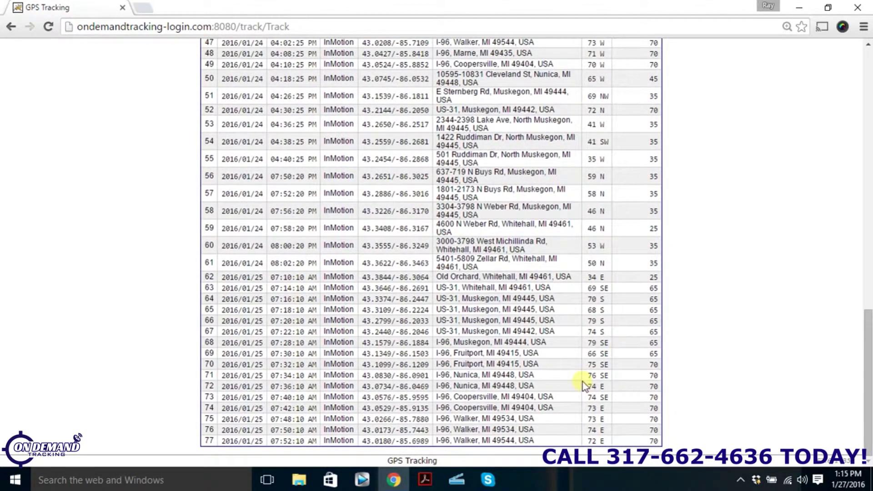
{"action": "left_click_drag", "start_coordinate": [587, 378], "coordinate": [619, 383]}
{"action": "left_click_drag", "start_coordinate": [587, 321], "coordinate": [664, 326]}
{"action": "double_click", "coordinate": [588, 321]}
{"action": "scroll", "coordinate": [635, 351], "scroll_direction": "up", "scroll_amount": 15}
Return to the Vehicle Detail reports and run the Trip Report Detail based on ignition on/off status codes for 2016/01/26
{"action": "key", "text": "alt+Left"}
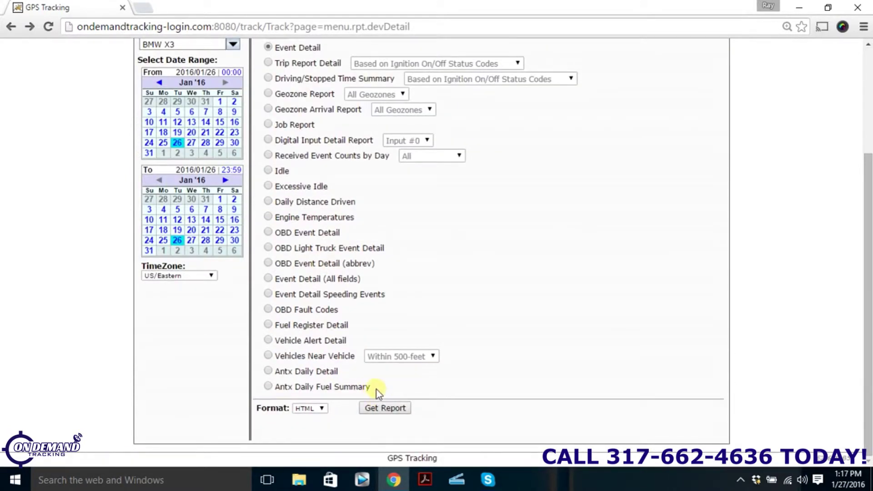
{"action": "scroll", "coordinate": [356, 312], "scroll_direction": "up", "scroll_amount": 2}
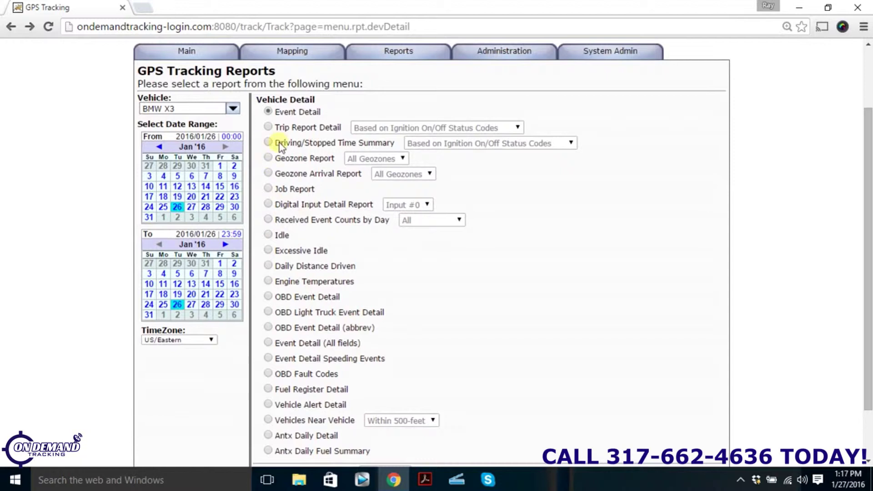
{"action": "left_click", "coordinate": [268, 127]}
{"action": "scroll", "coordinate": [475, 226], "scroll_direction": "down", "scroll_amount": 3}
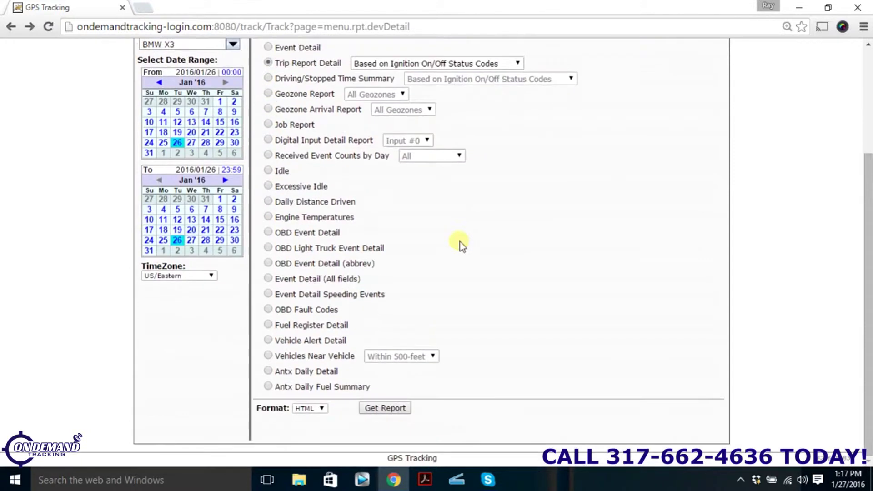
{"action": "left_click", "coordinate": [394, 408]}
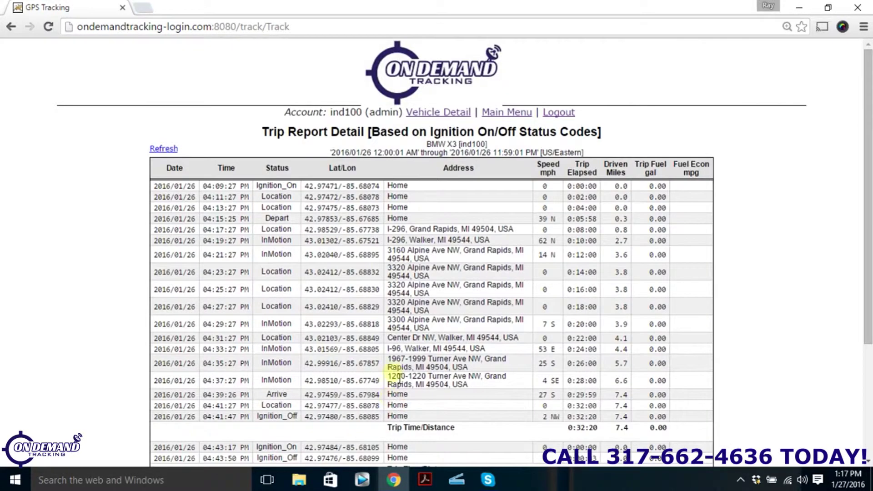
Review the trip report, highlight the first trip's total distance, and check the remaining trips' time and distance totals
{"action": "scroll", "coordinate": [596, 256], "scroll_direction": "down", "scroll_amount": 2}
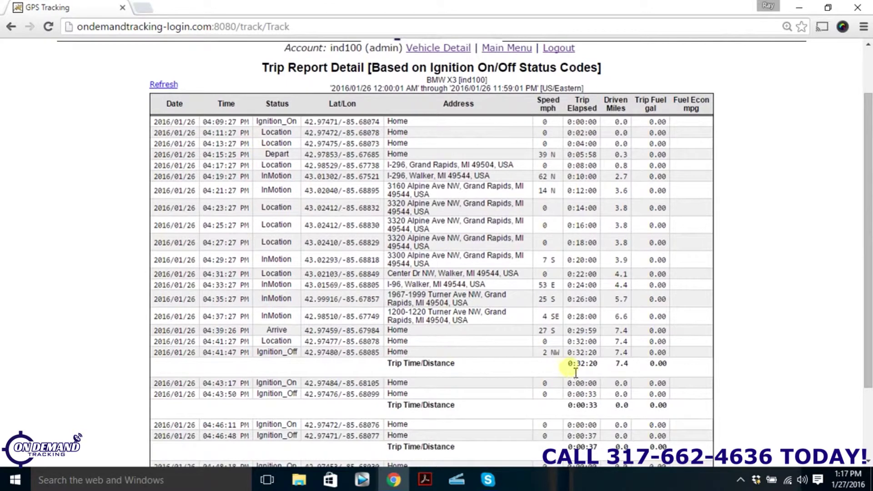
{"action": "left_click_drag", "start_coordinate": [574, 372], "coordinate": [632, 365]}
{"action": "scroll", "coordinate": [533, 329], "scroll_direction": "down", "scroll_amount": 2}
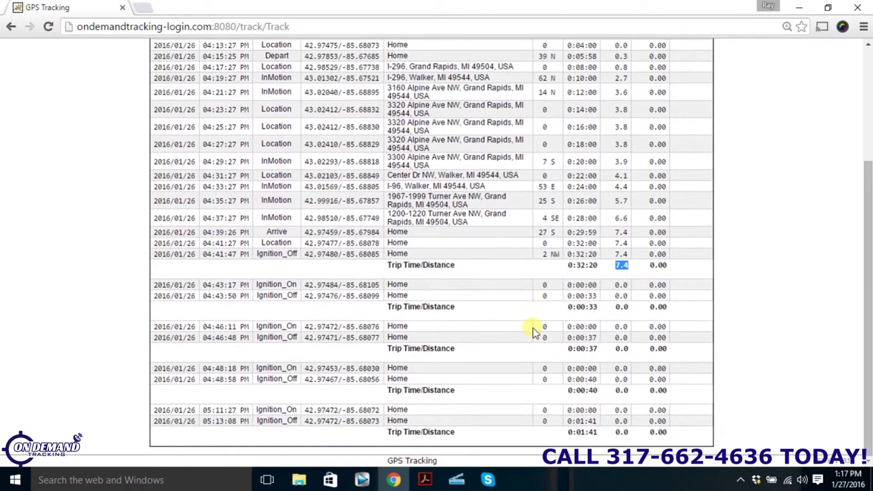
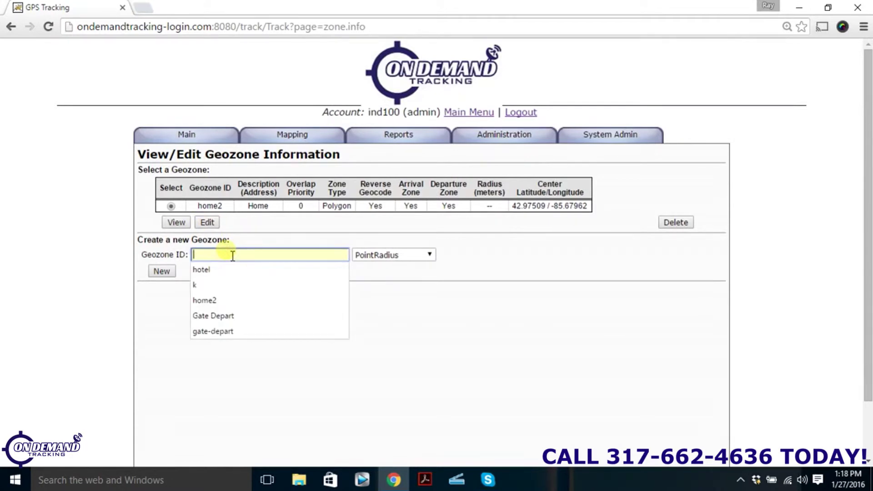
Try to create a PointRadius geozone with the ID "Gate Depart"
{"action": "left_click", "coordinate": [244, 319]}
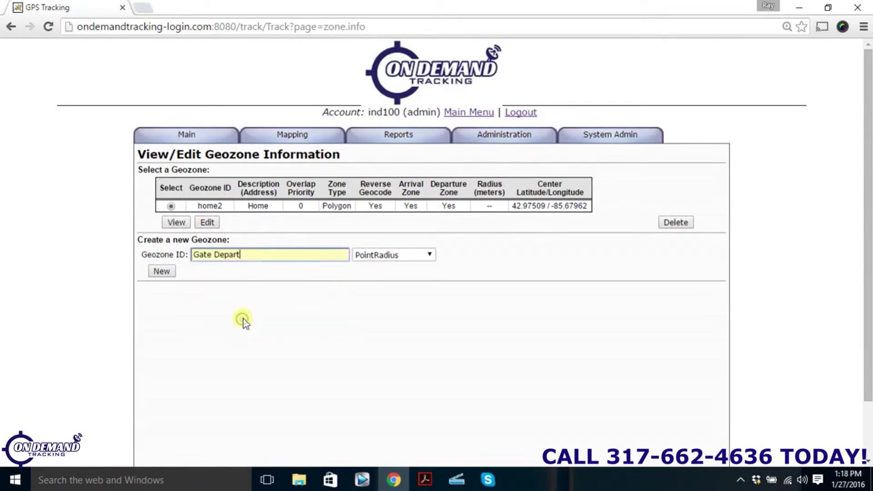
{"action": "left_click", "coordinate": [167, 273]}
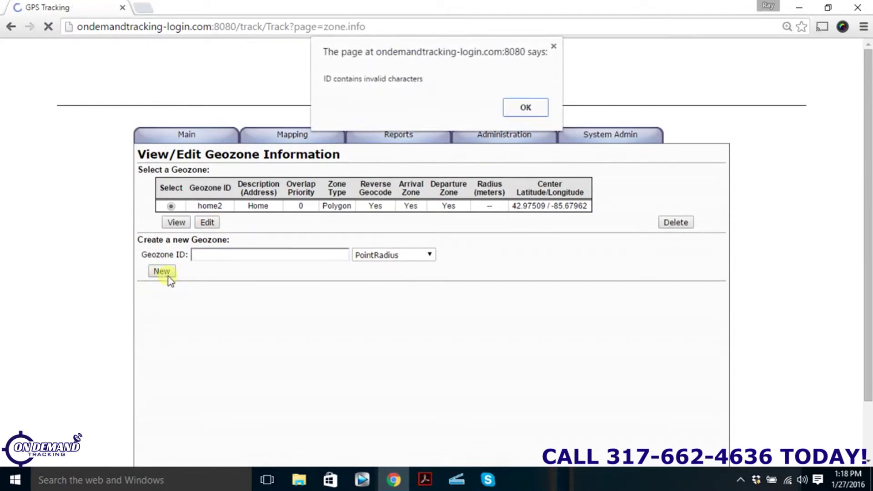
{"action": "left_click", "coordinate": [535, 109]}
Create a PointRadius geozone with the ID "gatedepart"
{"action": "left_click", "coordinate": [267, 255]}
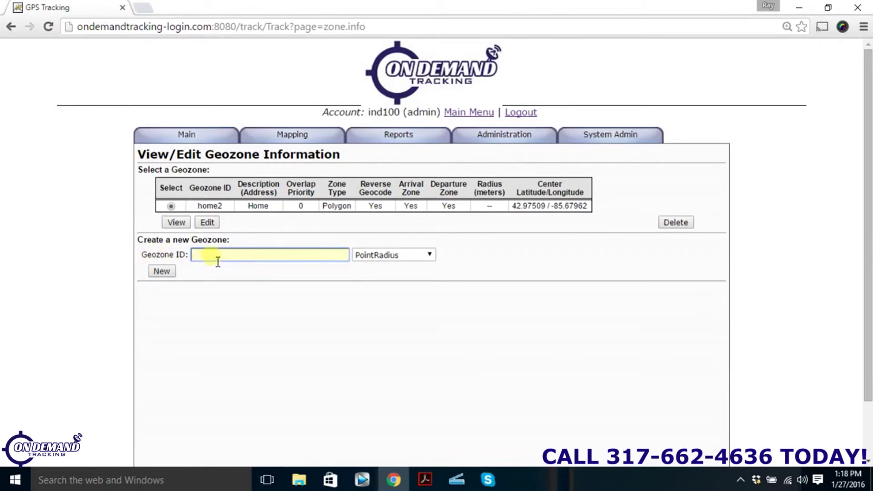
{"action": "type", "text": "gate"}
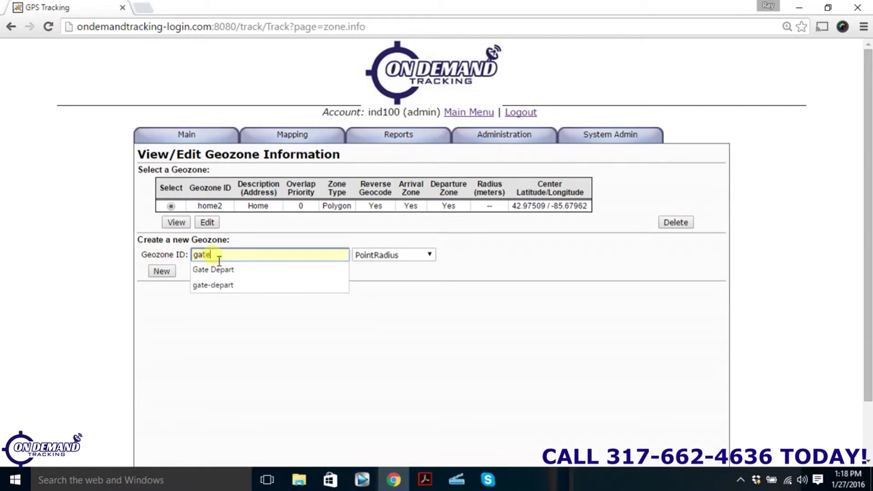
{"action": "type", "text": "depart"}
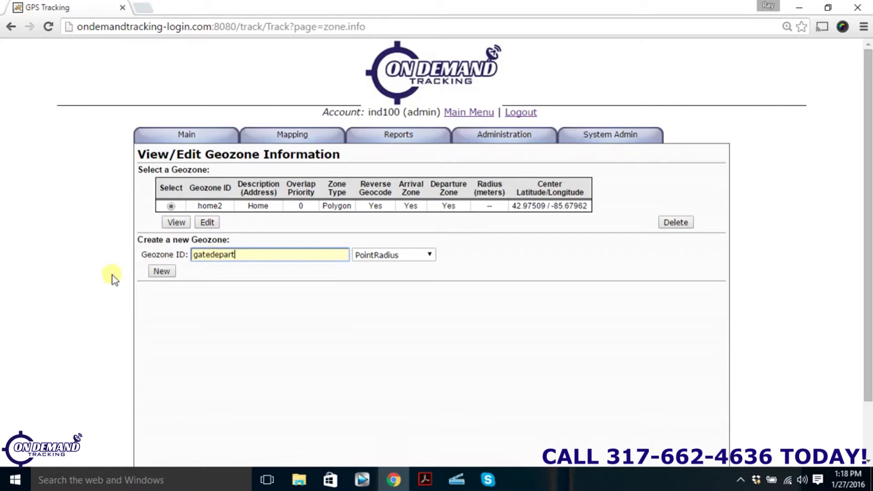
{"action": "left_click", "coordinate": [163, 271]}
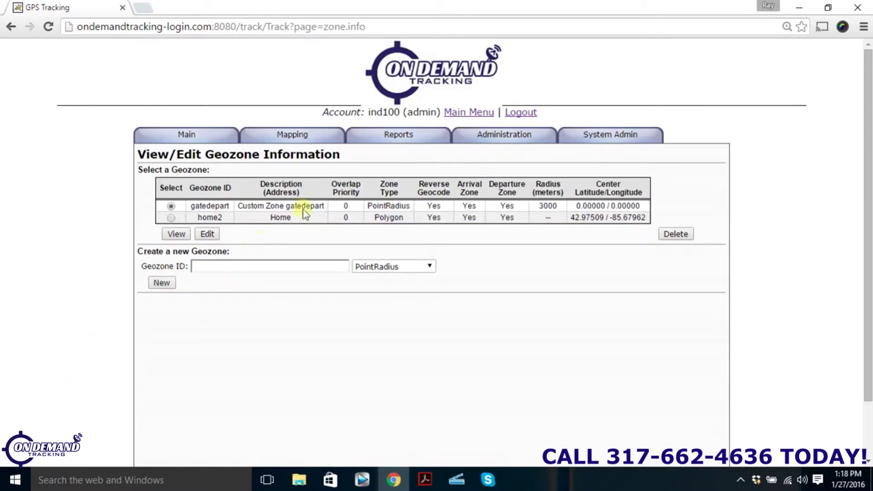
Open the gatedepart geozone for editing and center it on the saved street address in Grand Rapids
{"action": "left_click", "coordinate": [207, 234]}
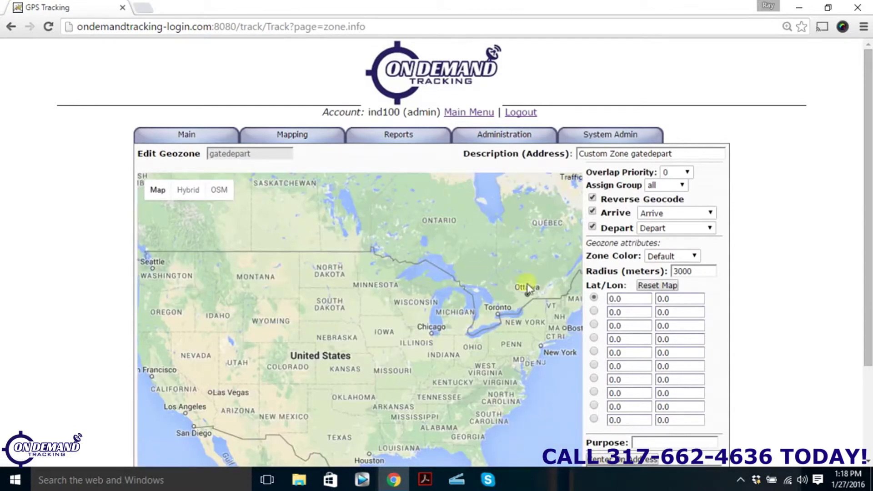
{"action": "scroll", "coordinate": [472, 329], "scroll_direction": "up", "scroll_amount": 3}
{"action": "scroll", "coordinate": [471, 330], "scroll_direction": "up", "scroll_amount": 2}
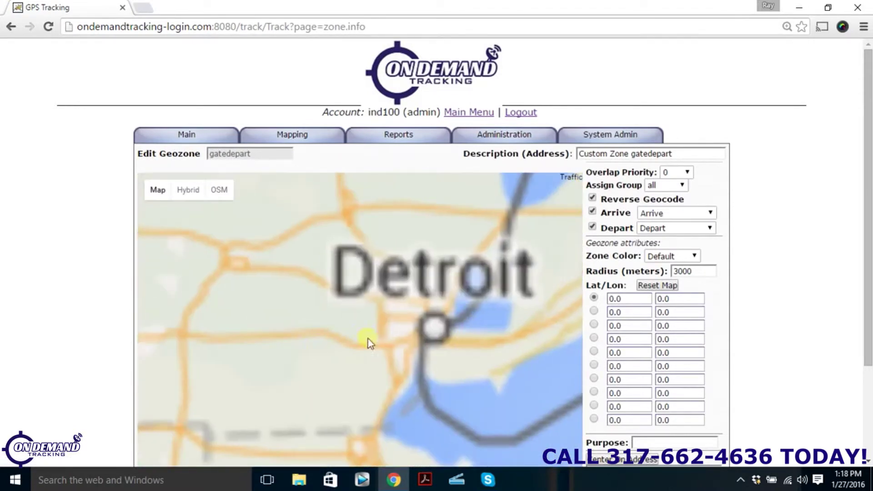
{"action": "left_click_drag", "start_coordinate": [462, 360], "coordinate": [493, 373]}
{"action": "scroll", "coordinate": [705, 413], "scroll_direction": "down", "scroll_amount": 2}
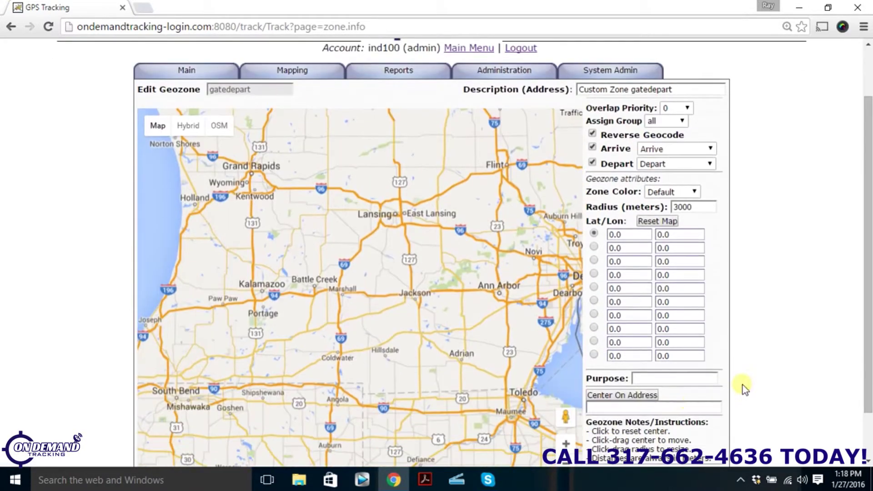
{"action": "left_click", "coordinate": [641, 408]}
{"action": "left_click", "coordinate": [643, 421]}
{"action": "left_click", "coordinate": [626, 395]}
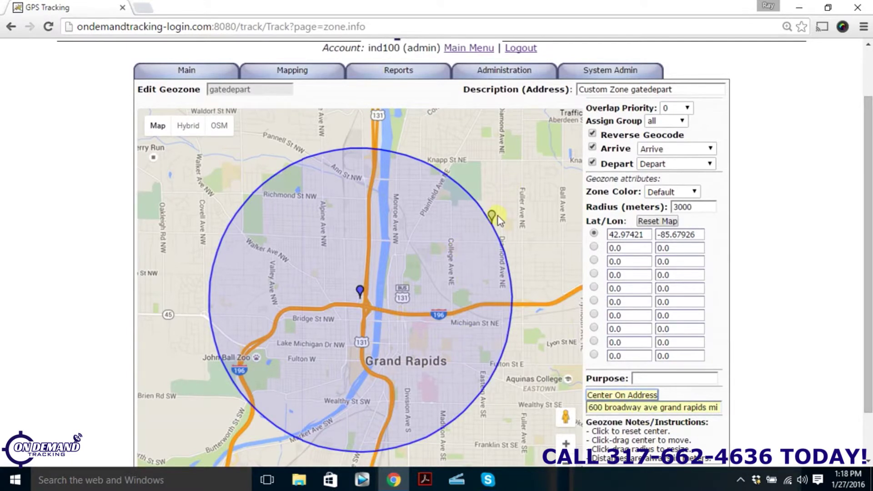
Shrink the gatedepart geozone's circle around the condo building to a radius of about 67 meters
{"action": "left_click_drag", "start_coordinate": [492, 215], "coordinate": [522, 196]}
{"action": "left_click_drag", "start_coordinate": [441, 246], "coordinate": [381, 279]}
{"action": "left_click_drag", "start_coordinate": [506, 237], "coordinate": [421, 274]}
{"action": "left_click_drag", "start_coordinate": [473, 262], "coordinate": [414, 287]}
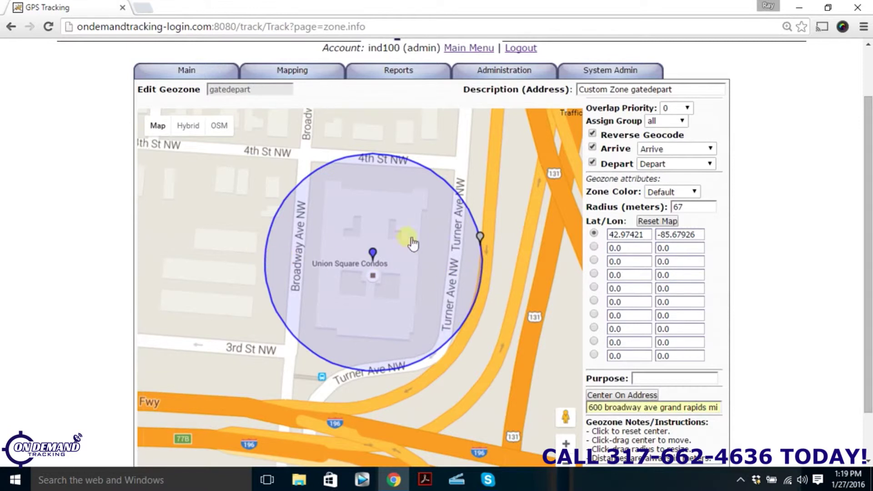
Leave the geozone editor without saving and delete the gatedepart geozone
{"action": "mouse_move", "coordinate": [278, 86]}
{"action": "key", "text": "alt+Left"}
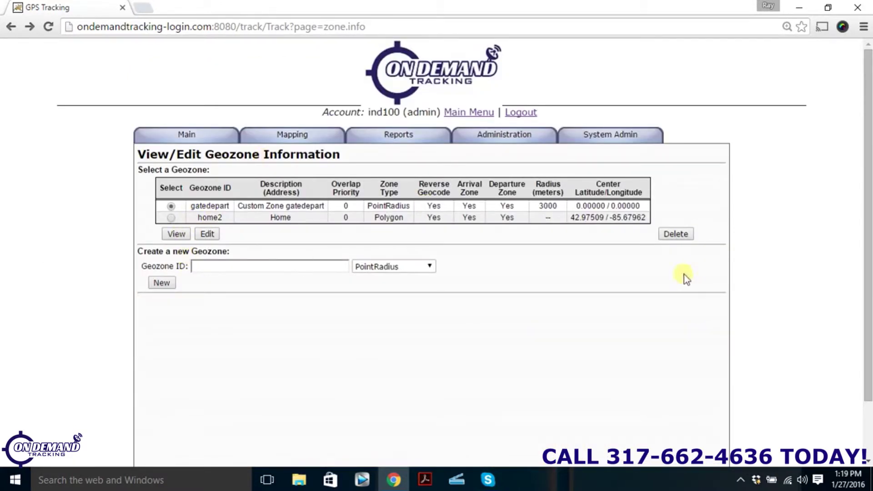
{"action": "left_click", "coordinate": [675, 233]}
{"action": "left_click", "coordinate": [483, 128]}
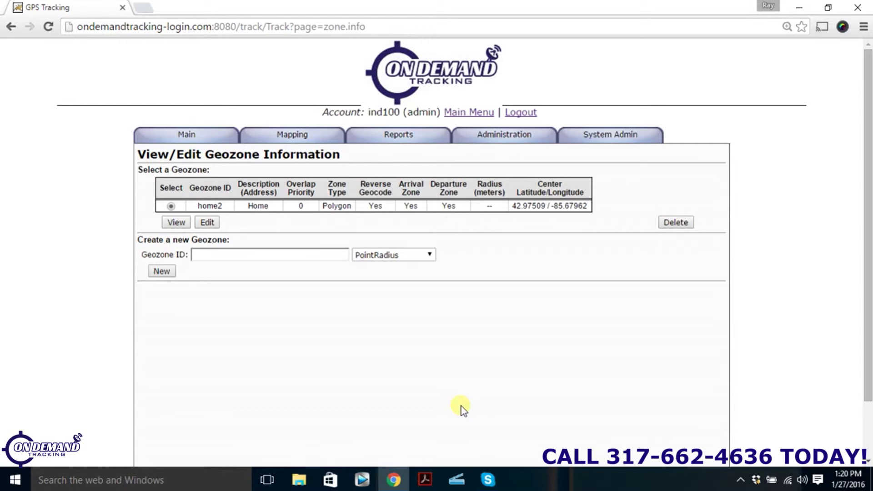
Go to the rule administration page and open the arrive_home rule for editing
{"action": "mouse_move", "coordinate": [414, 140]}
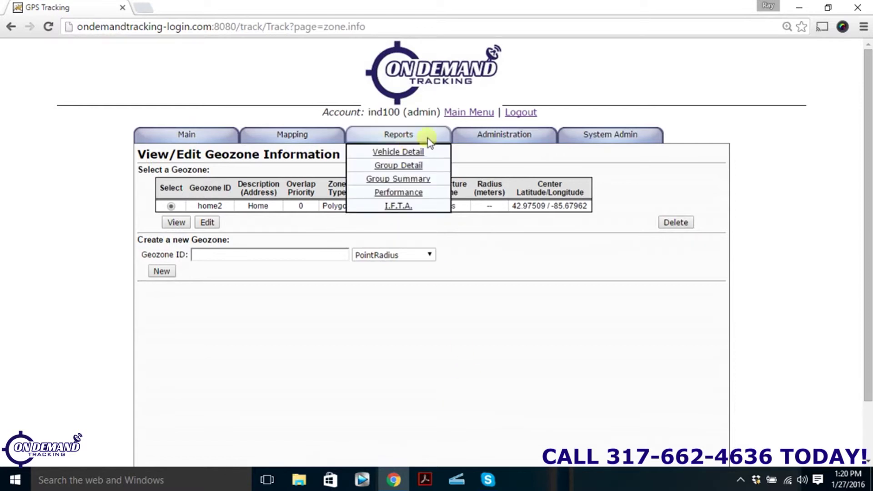
{"action": "mouse_move", "coordinate": [498, 133]}
{"action": "left_click", "coordinate": [519, 246]}
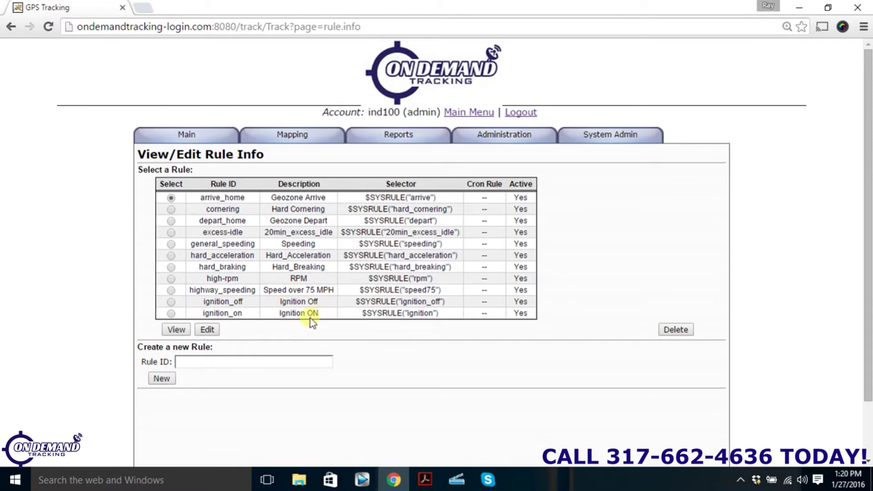
{"action": "left_click", "coordinate": [207, 331]}
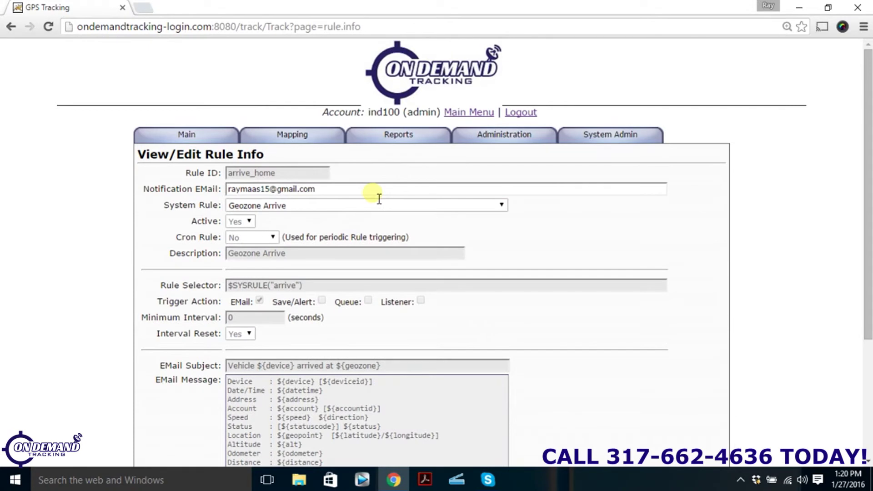
Review the arrive_home rule's notification e-mail field, message template and vehicle selection
{"action": "left_click", "coordinate": [336, 195]}
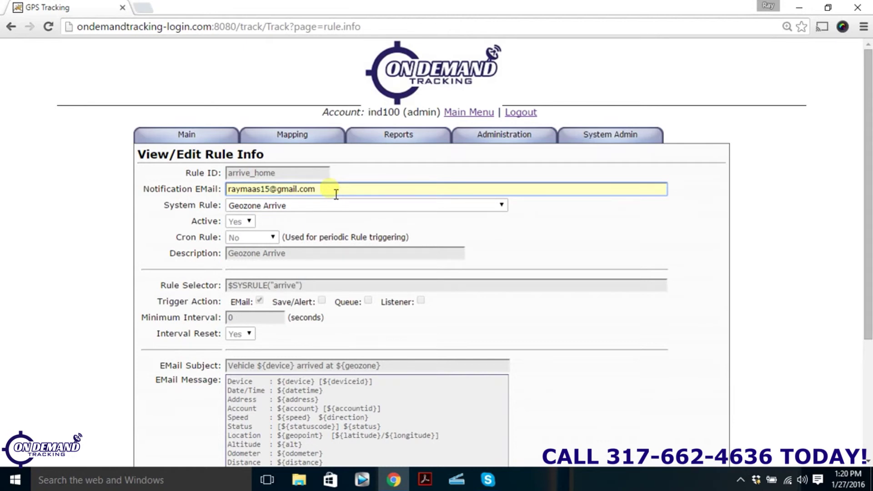
{"action": "scroll", "coordinate": [427, 284], "scroll_direction": "down", "scroll_amount": 4}
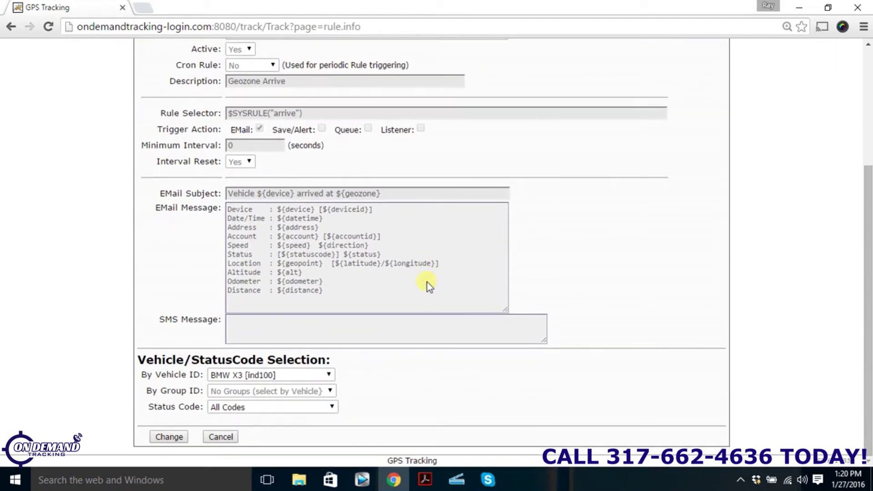
{"action": "scroll", "coordinate": [428, 282], "scroll_direction": "up", "scroll_amount": 4}
Open the last location map for the BMW X3, view its marker's event details and close them
{"action": "mouse_move", "coordinate": [422, 133]}
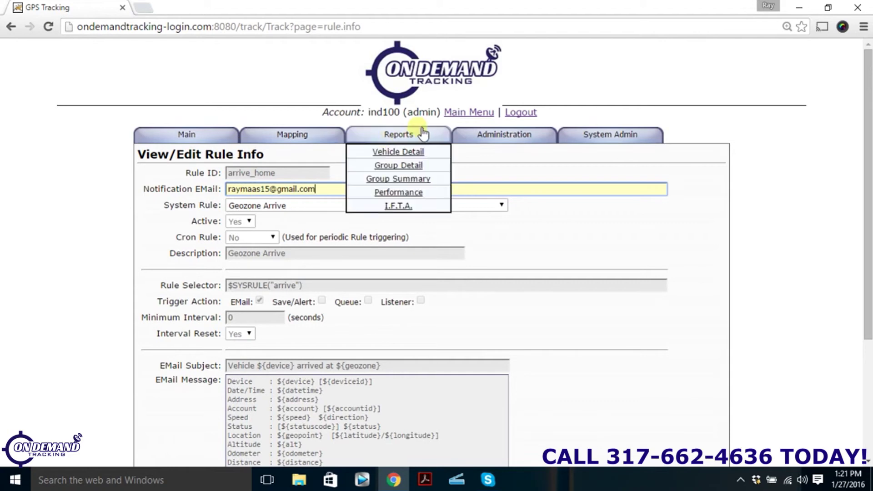
{"action": "mouse_move", "coordinate": [300, 136]}
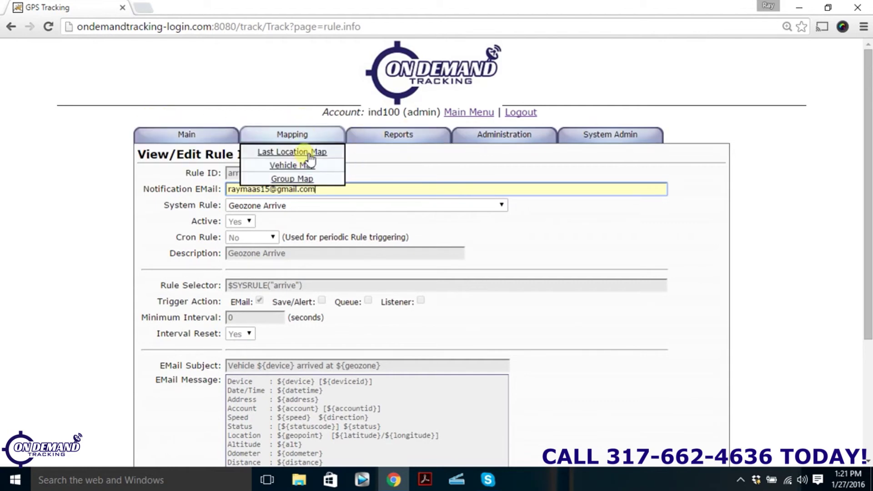
{"action": "mouse_move", "coordinate": [496, 139]}
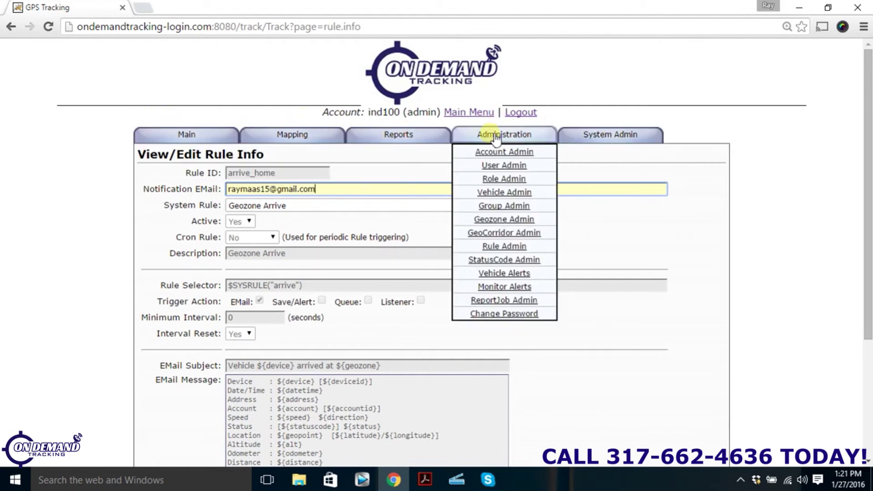
{"action": "left_click", "coordinate": [268, 150]}
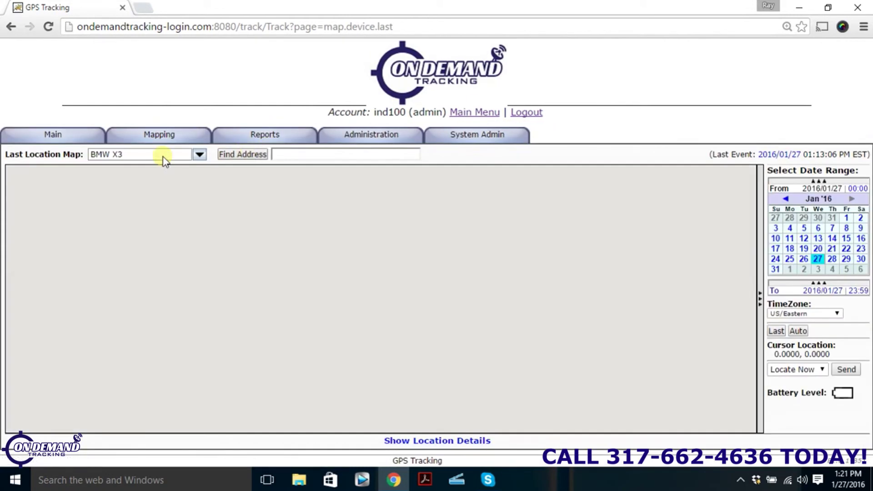
{"action": "scroll", "coordinate": [424, 329], "scroll_direction": "up", "scroll_amount": 2}
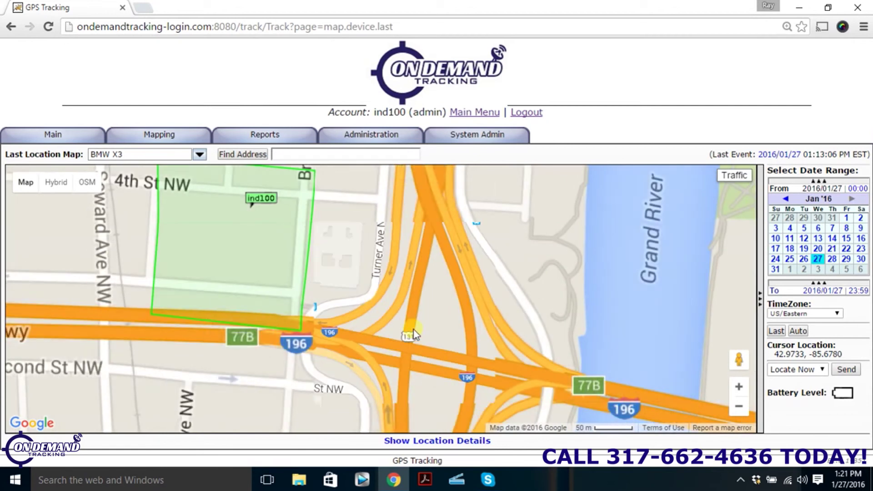
{"action": "left_click", "coordinate": [259, 200]}
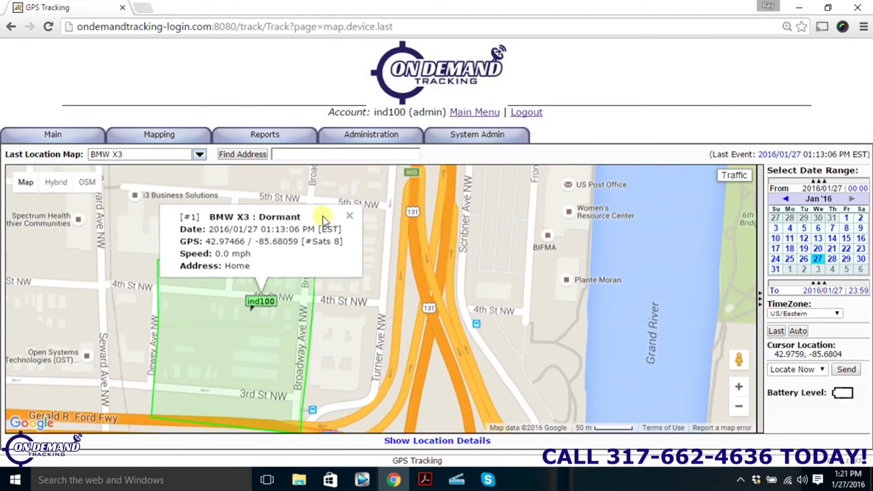
{"action": "left_click", "coordinate": [349, 216]}
Open the group map and view the last locations of all vehicles across the United States
{"action": "mouse_move", "coordinate": [175, 135]}
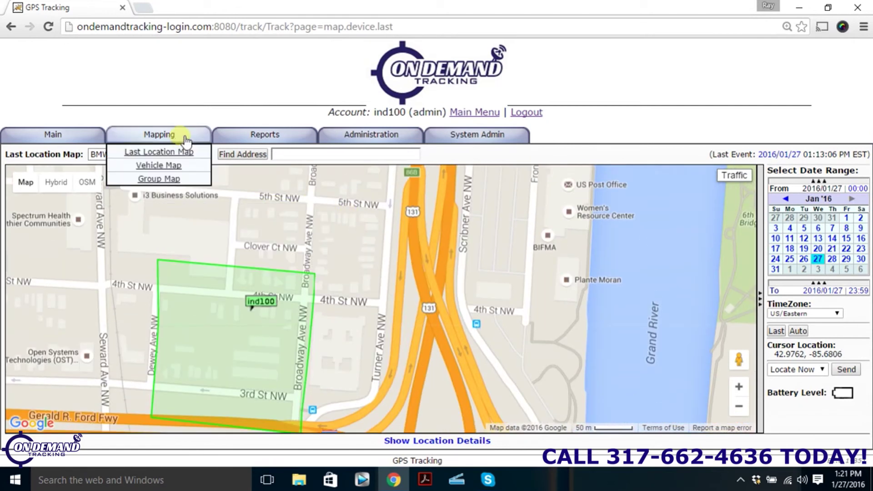
{"action": "left_click", "coordinate": [159, 179]}
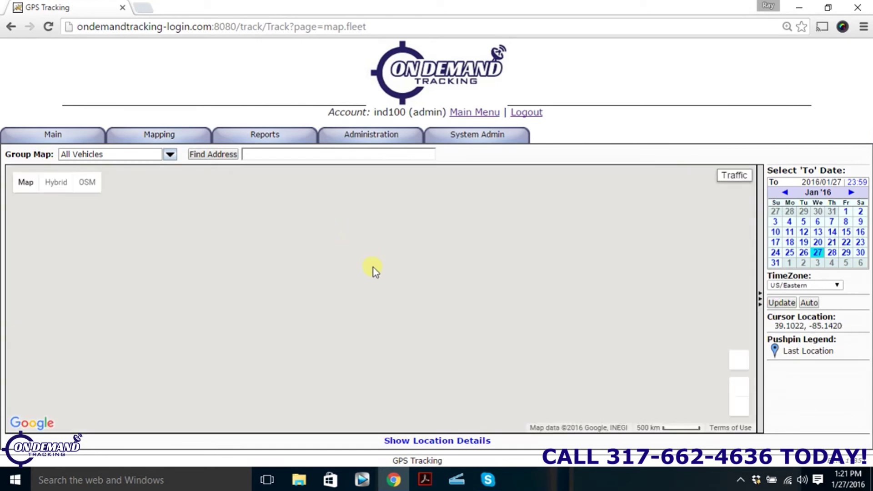
{"action": "scroll", "coordinate": [402, 294], "scroll_direction": "up", "scroll_amount": 3}
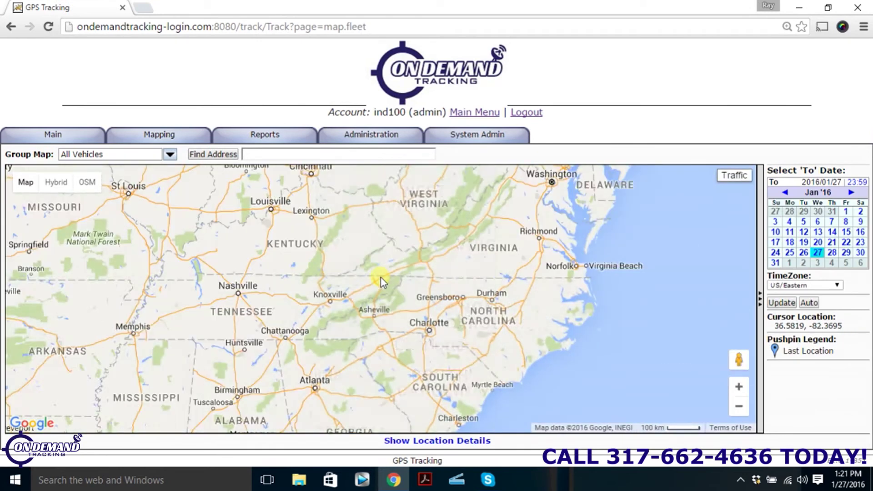
{"action": "scroll", "coordinate": [381, 277], "scroll_direction": "down", "scroll_amount": 3}
{"action": "left_click_drag", "start_coordinate": [382, 278], "coordinate": [390, 311]}
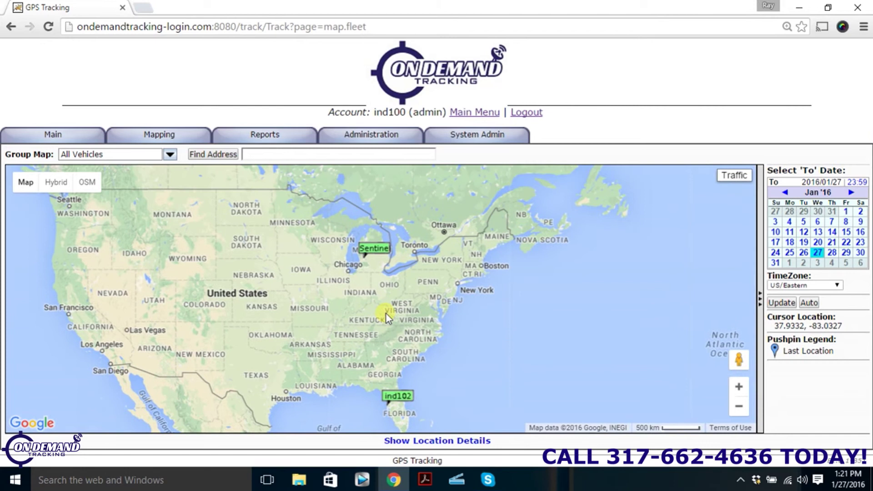